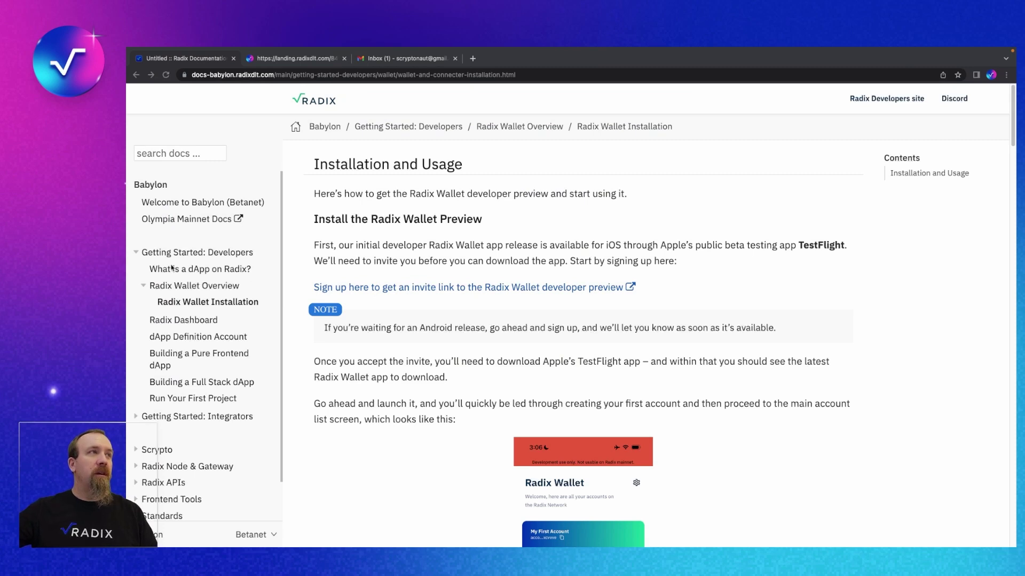
pyautogui.click(136, 253)
pyautogui.click(135, 253)
pyautogui.click(144, 287)
pyautogui.click(145, 287)
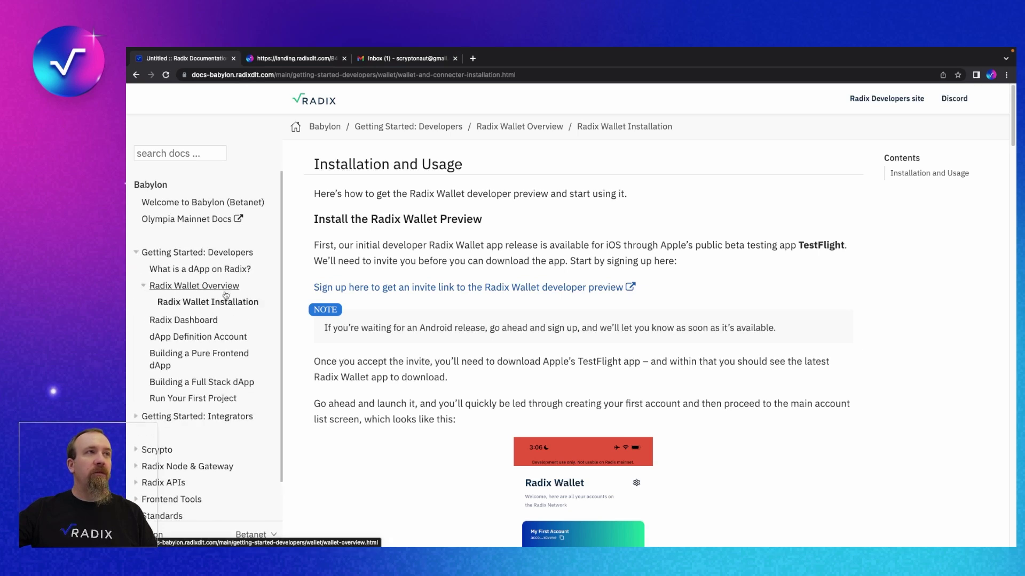
pyautogui.click(183, 289)
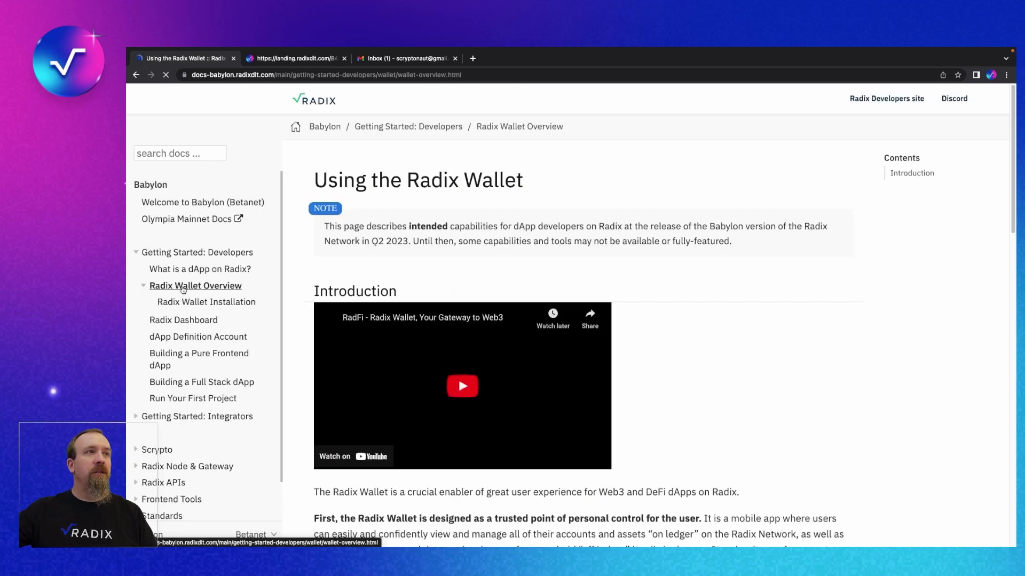
pyautogui.scroll(-2, 668, 358)
pyautogui.scroll(-10, 668, 358)
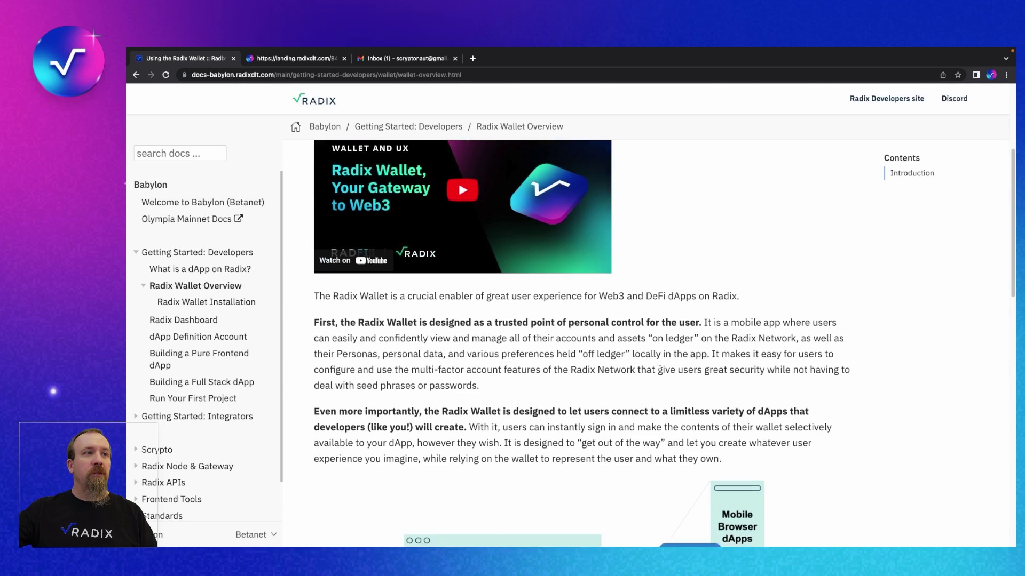
pyautogui.scroll(8, 643, 379)
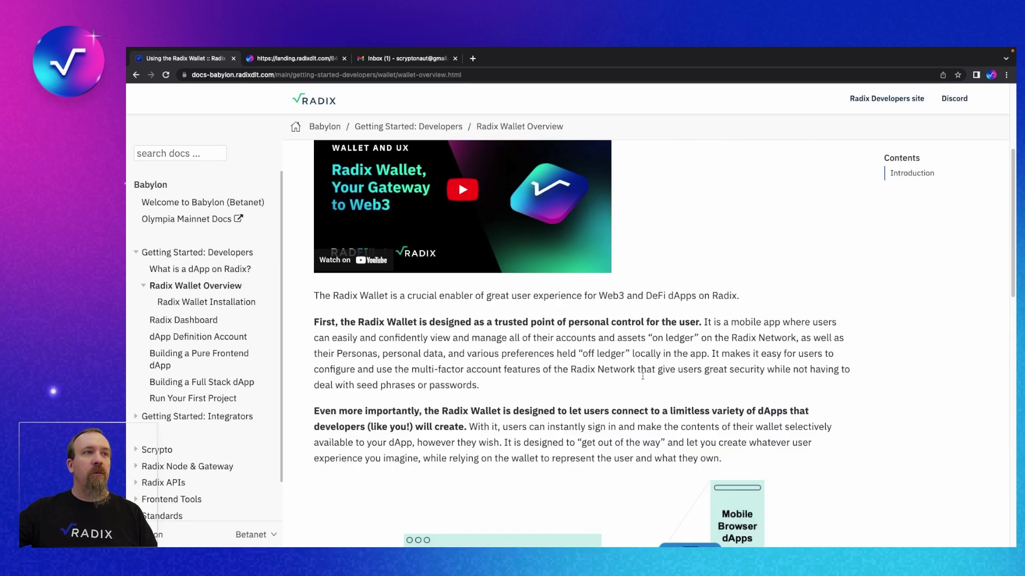
pyautogui.click(222, 306)
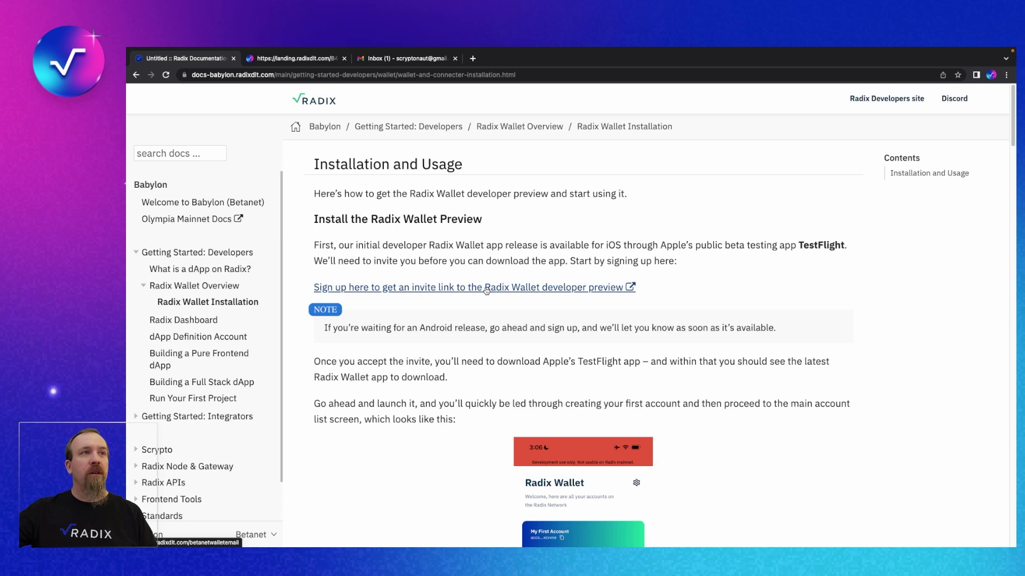
pyautogui.click(488, 290)
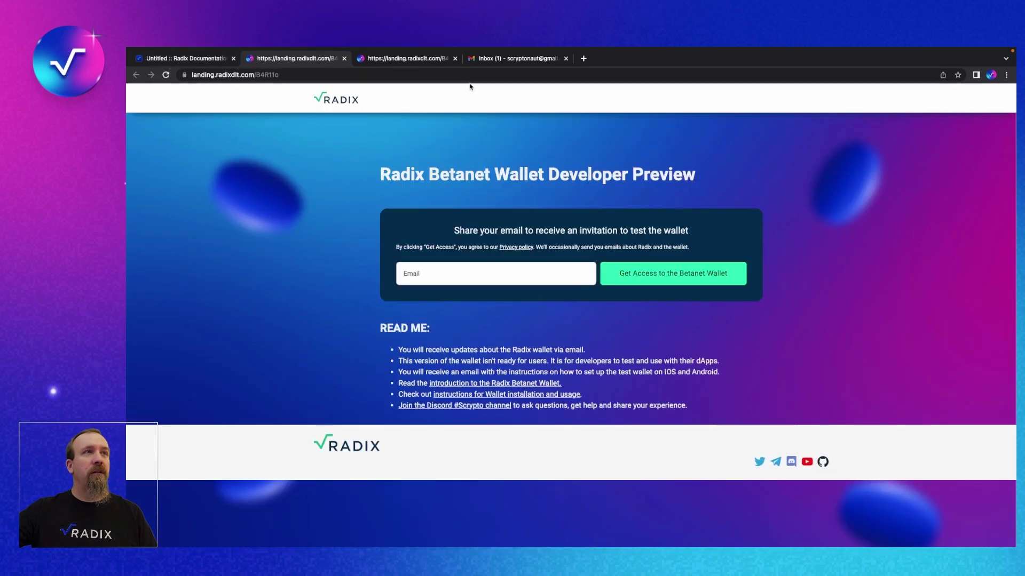
# Close the duplicate Radix landing-page tab and check the Gmail inbox for new mail.
pyautogui.click(454, 59)
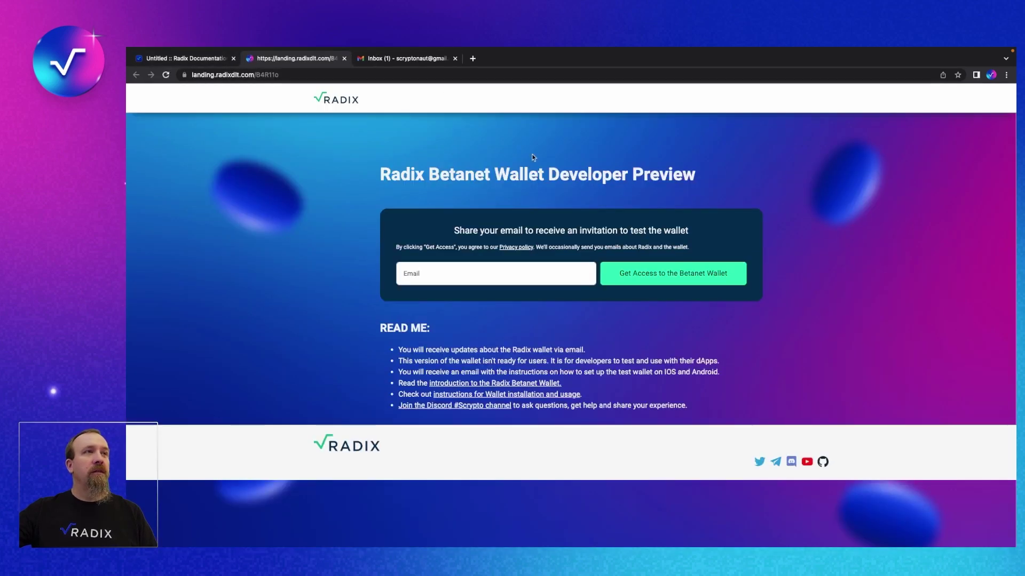
pyautogui.click(458, 272)
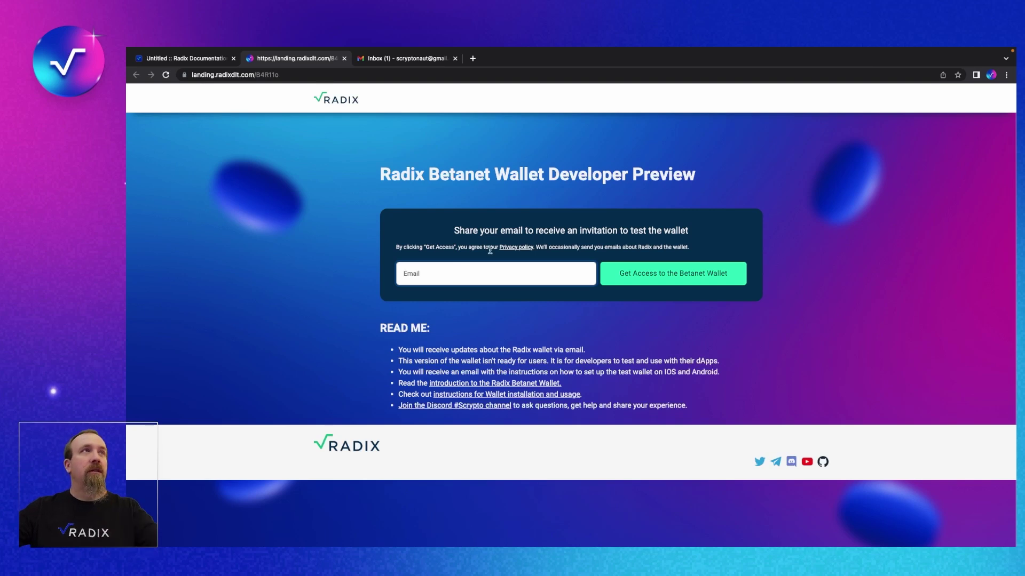
pyautogui.click(413, 60)
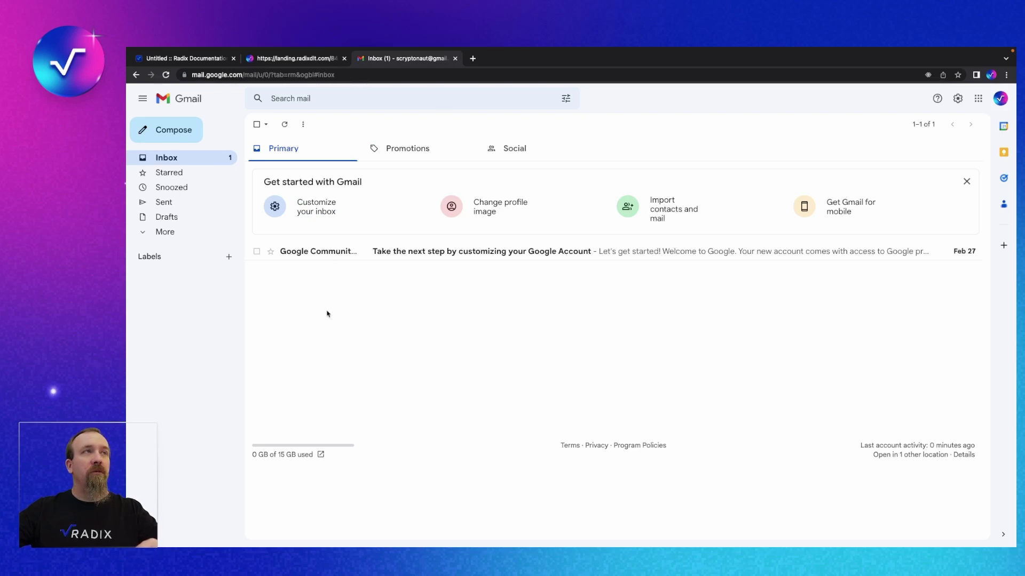
# Enter your Gmail address in the Betanet Wallet sign-up form and request access.
pyautogui.click(313, 60)
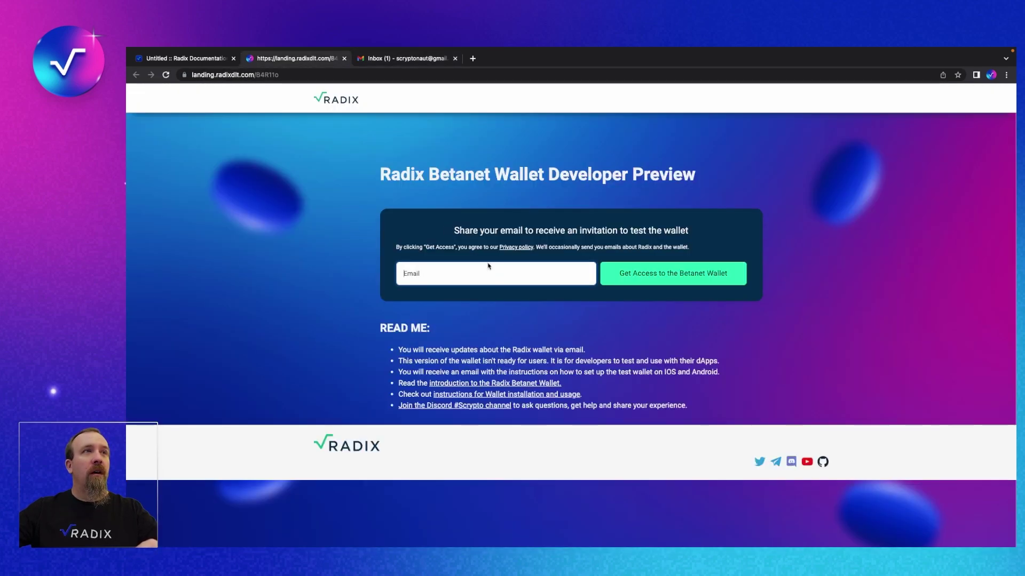
pyautogui.click(499, 280)
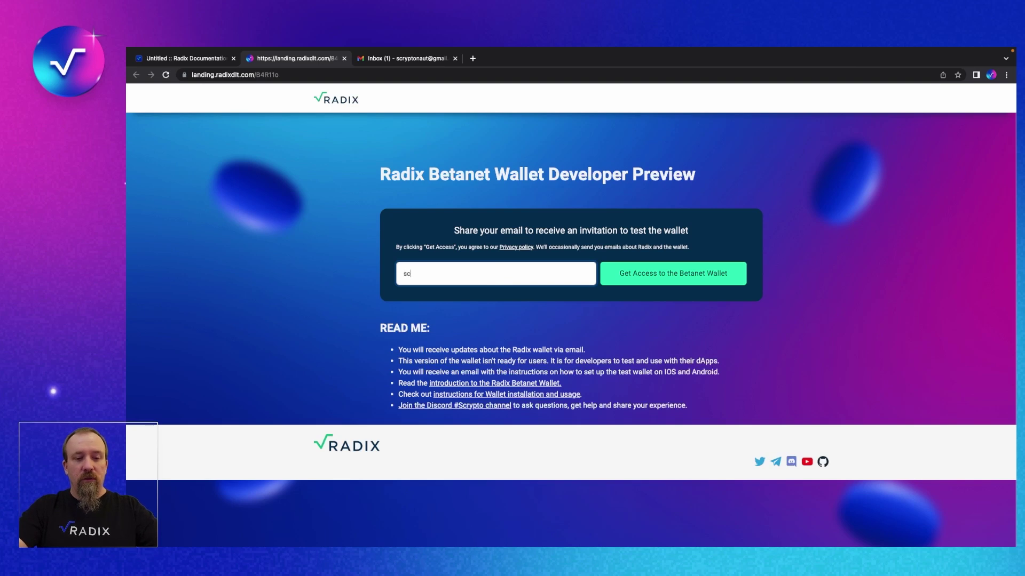
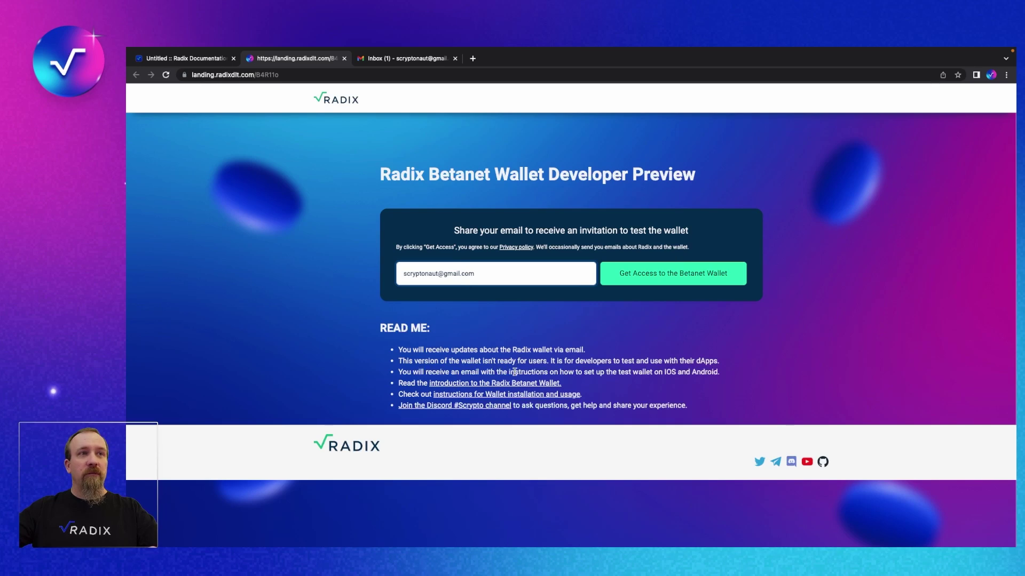
pyautogui.click(683, 276)
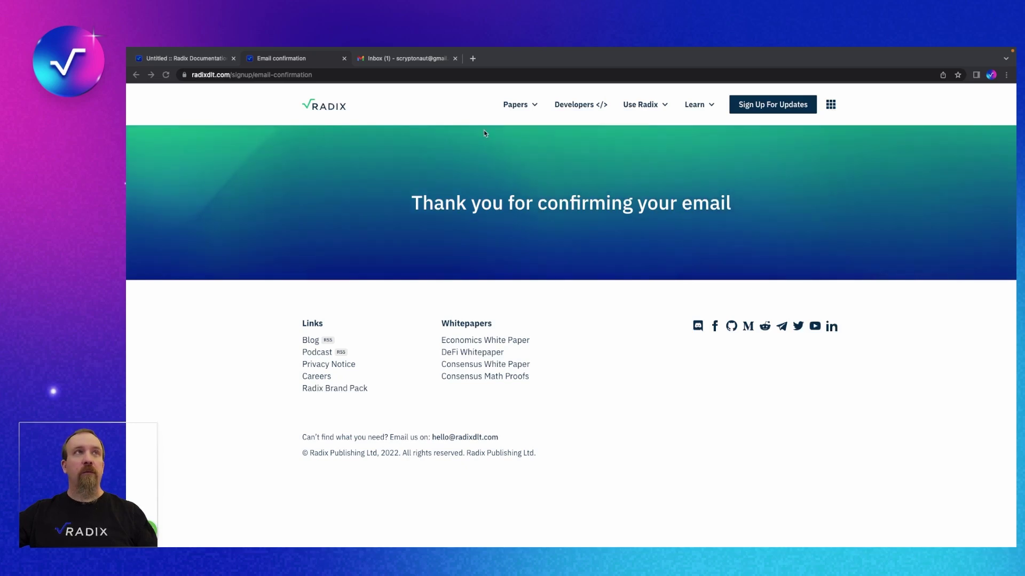
# Open the Radix email 'Download the Radix Betanet Wallet Developer Preview now' in Gmail.
pyautogui.click(417, 60)
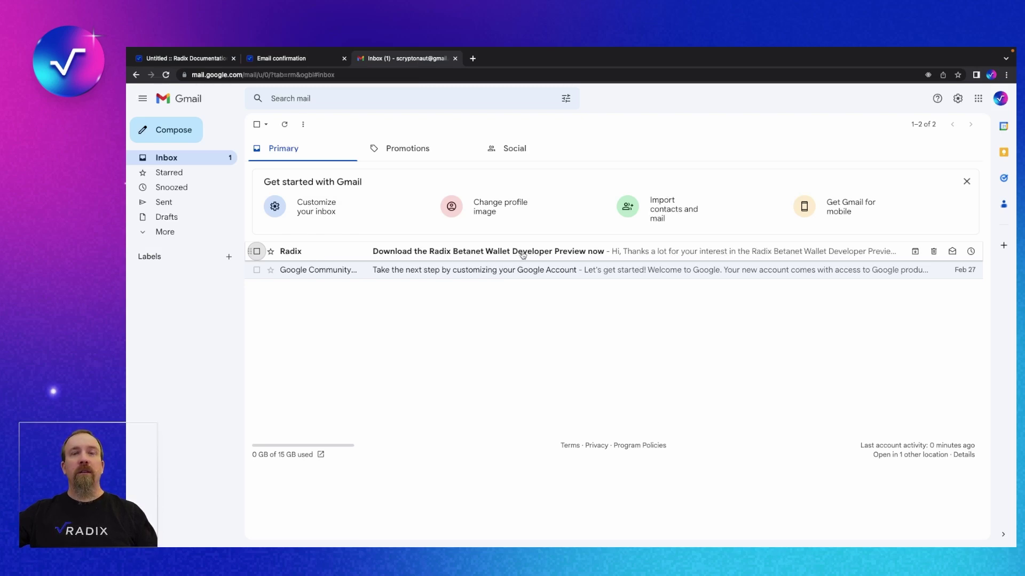
pyautogui.click(523, 255)
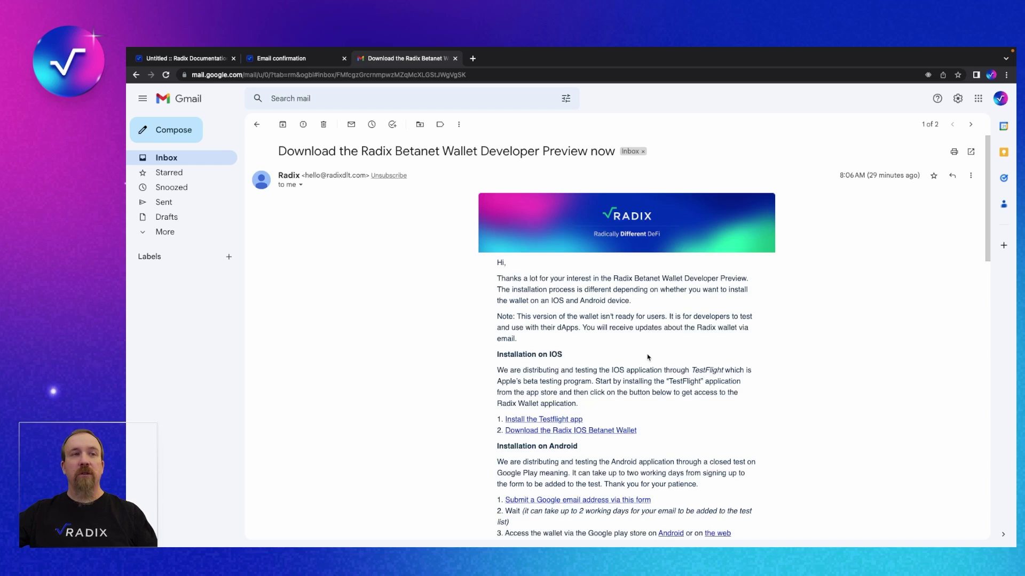
# Scroll to the Android installation steps and follow the 'Submit a Google email address via this form' link.
pyautogui.scroll(-1, 774, 346)
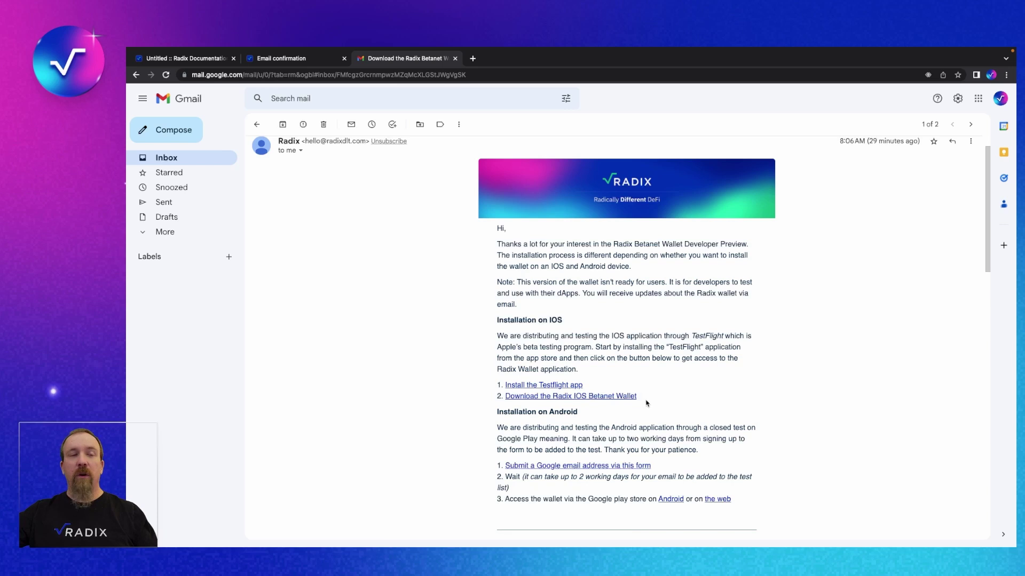
pyautogui.scroll(-2, 656, 390)
pyautogui.scroll(-3, 656, 389)
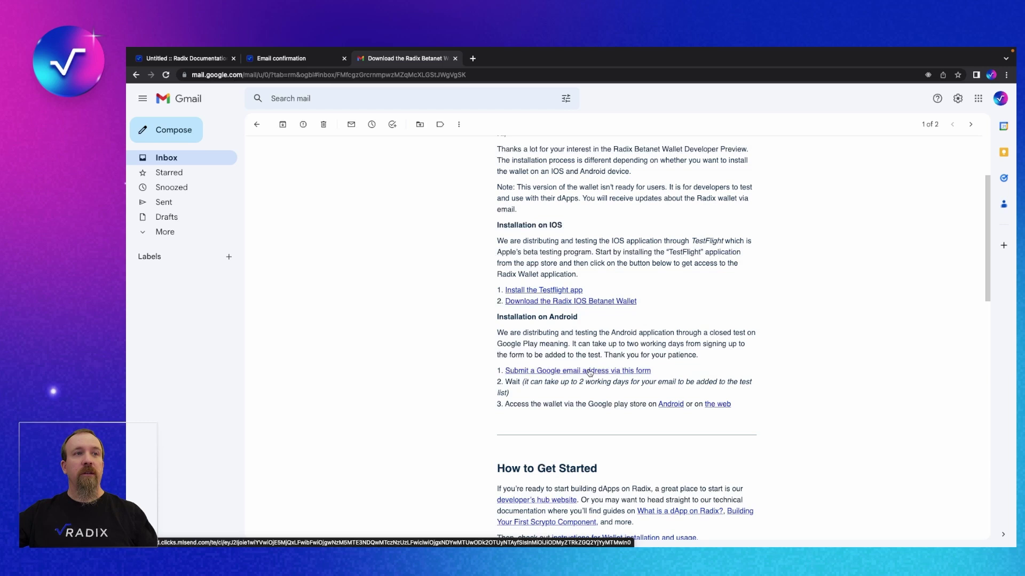
pyautogui.click(590, 372)
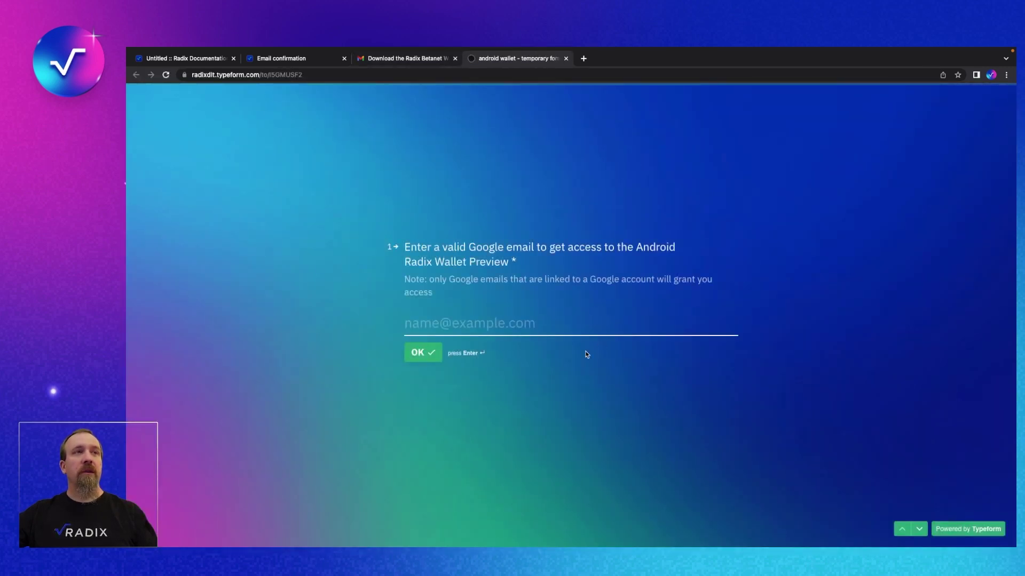
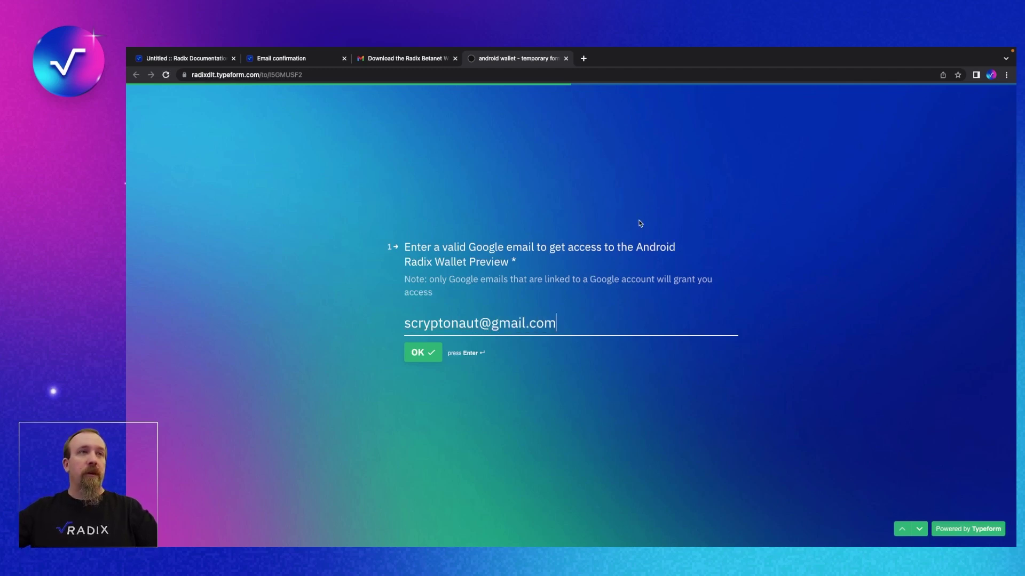
# Enter your Google email, answer 'Yes, I have read and accept the Privacy Policy', and submit.
pyautogui.click(422, 353)
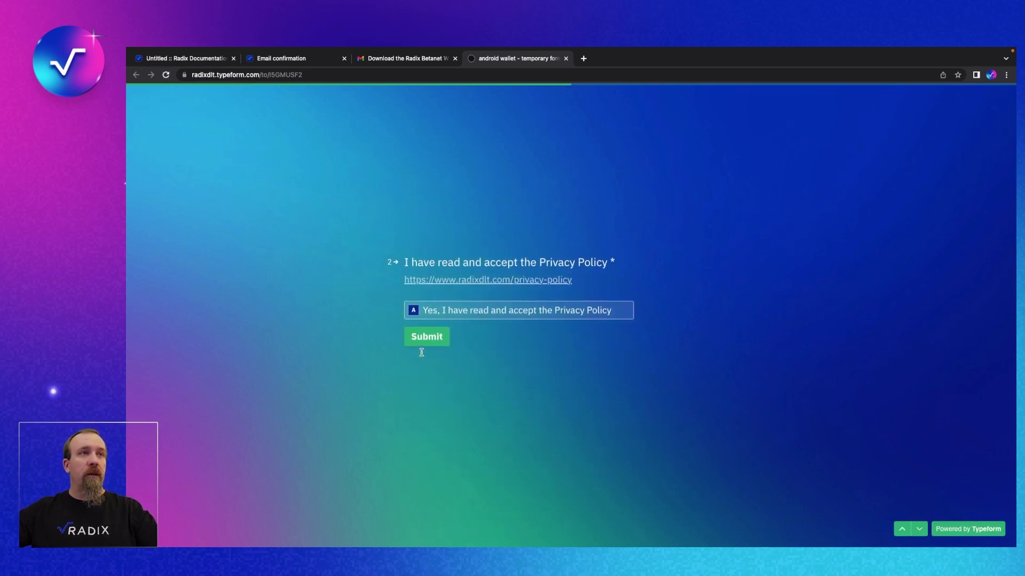
pyautogui.click(452, 312)
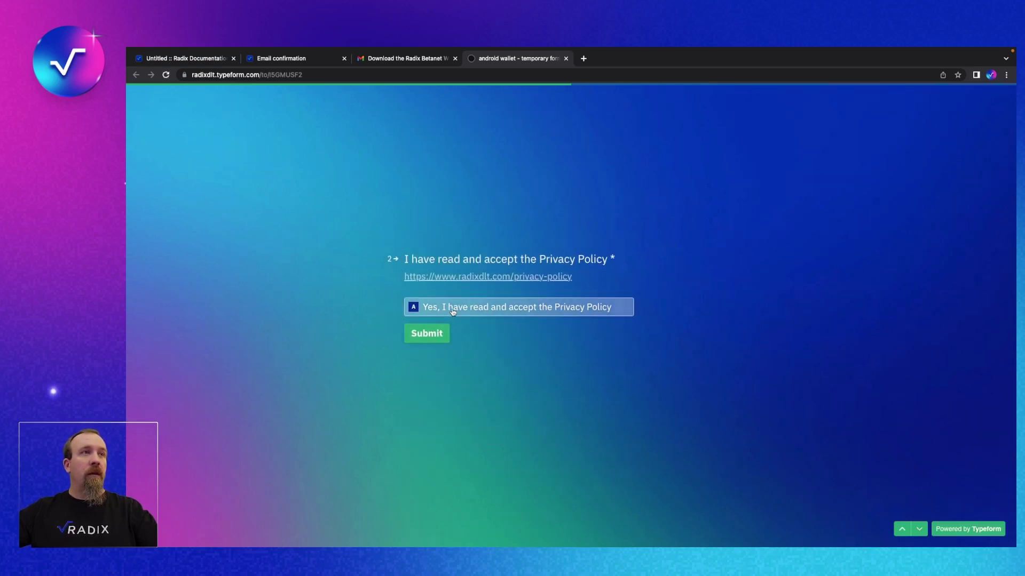
pyautogui.click(427, 337)
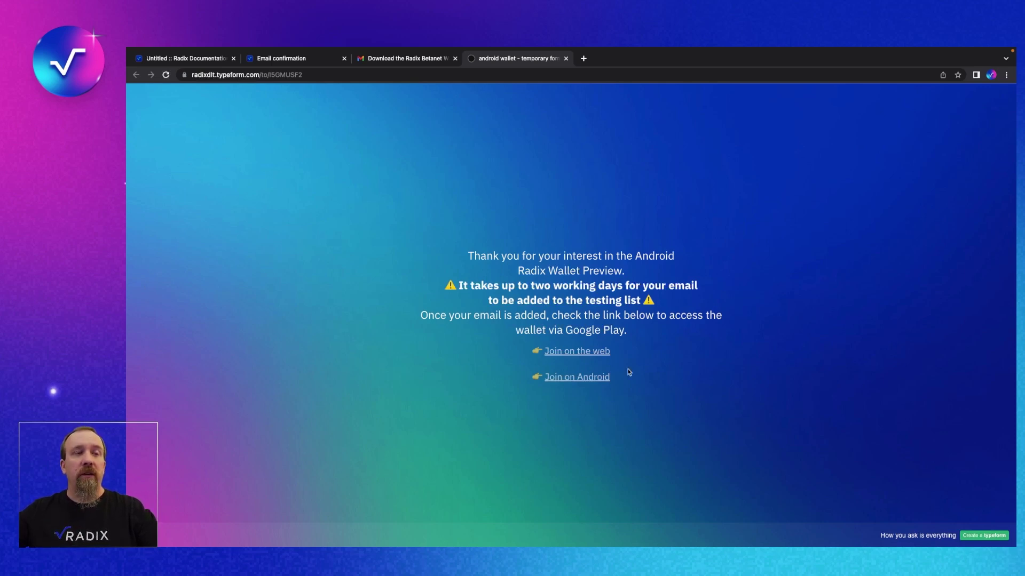
# Try 'Join on the web' for the Android test, then retry it from the thank-you page.
pyautogui.click(597, 354)
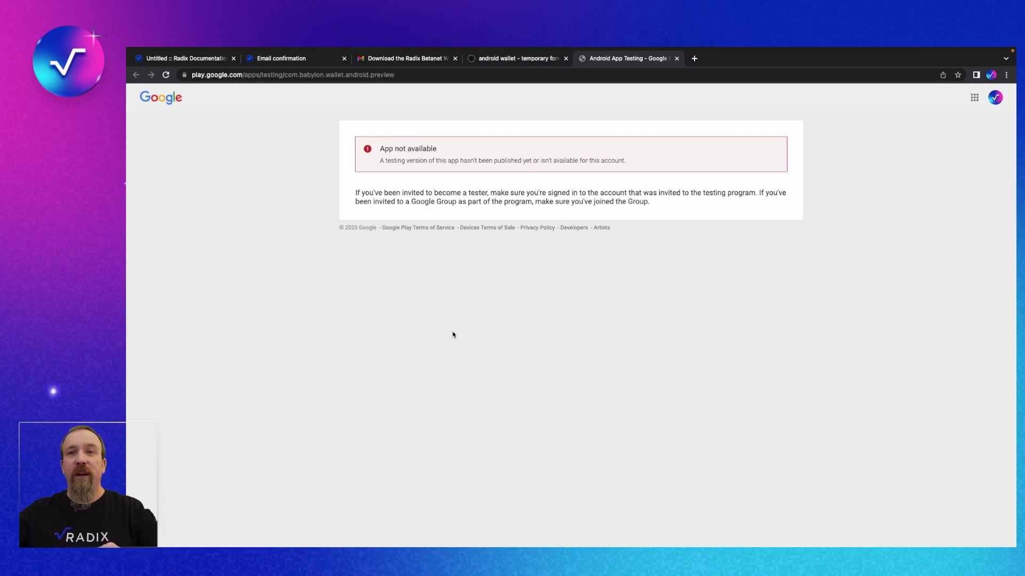
pyautogui.click(530, 62)
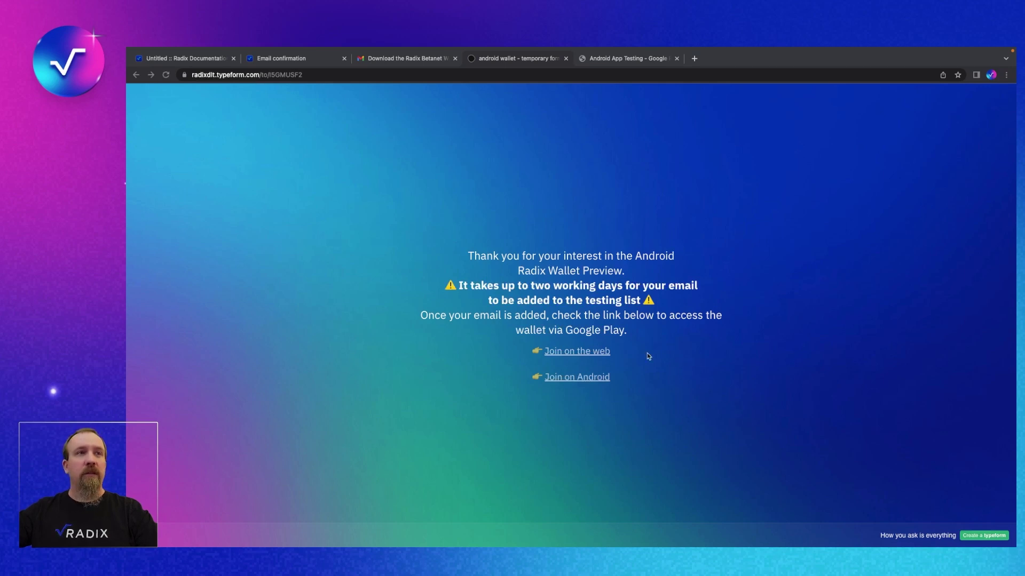
pyautogui.click(591, 352)
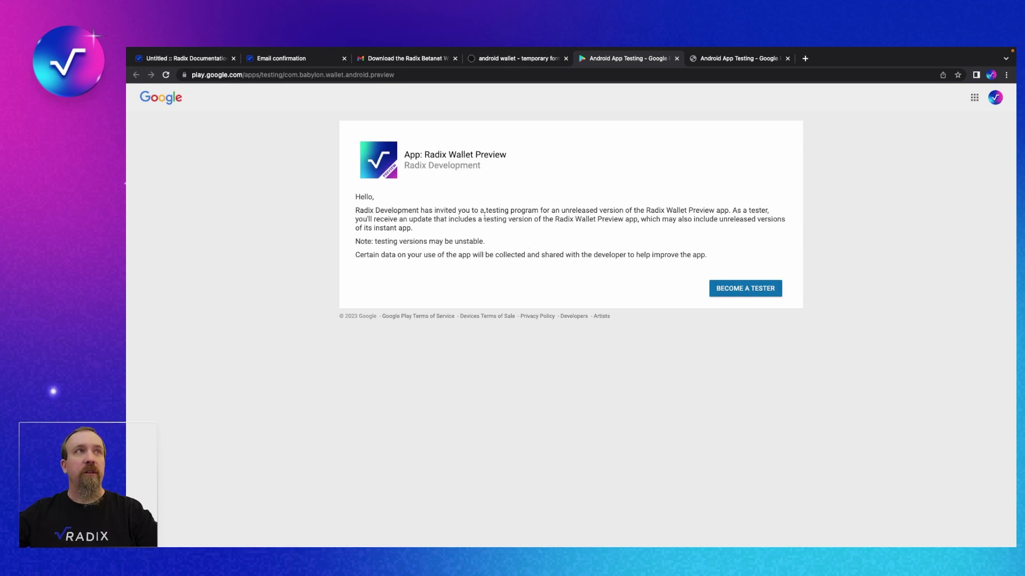
# Become a tester of Radix Wallet Preview on Google Play, then close the confirmation tab.
pyautogui.click(753, 294)
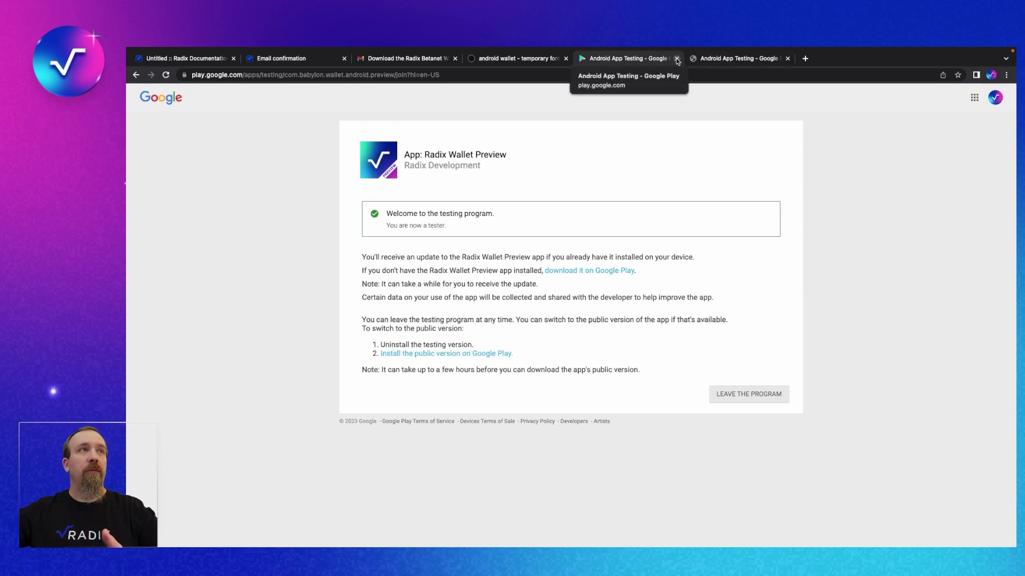
pyautogui.click(678, 59)
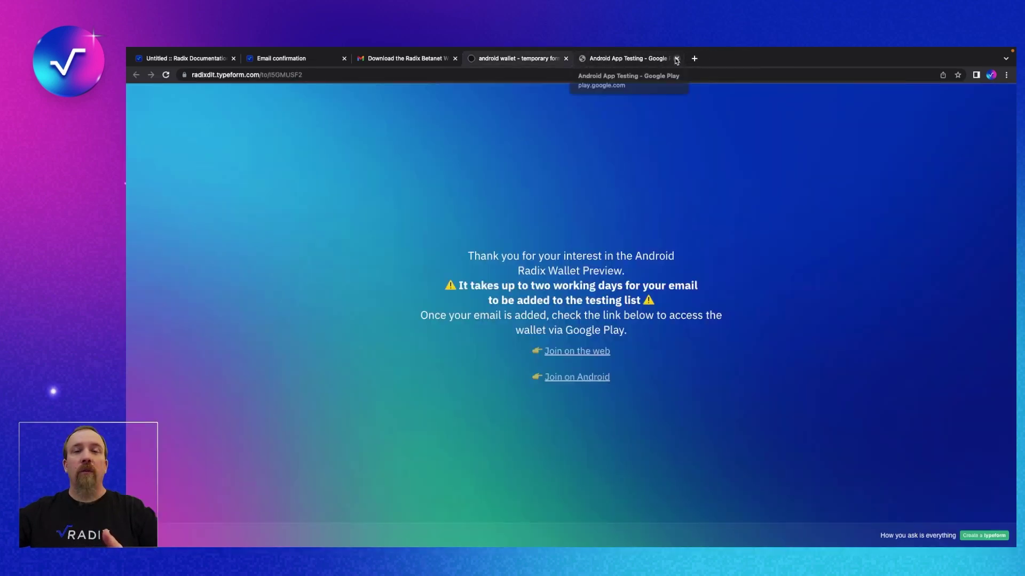
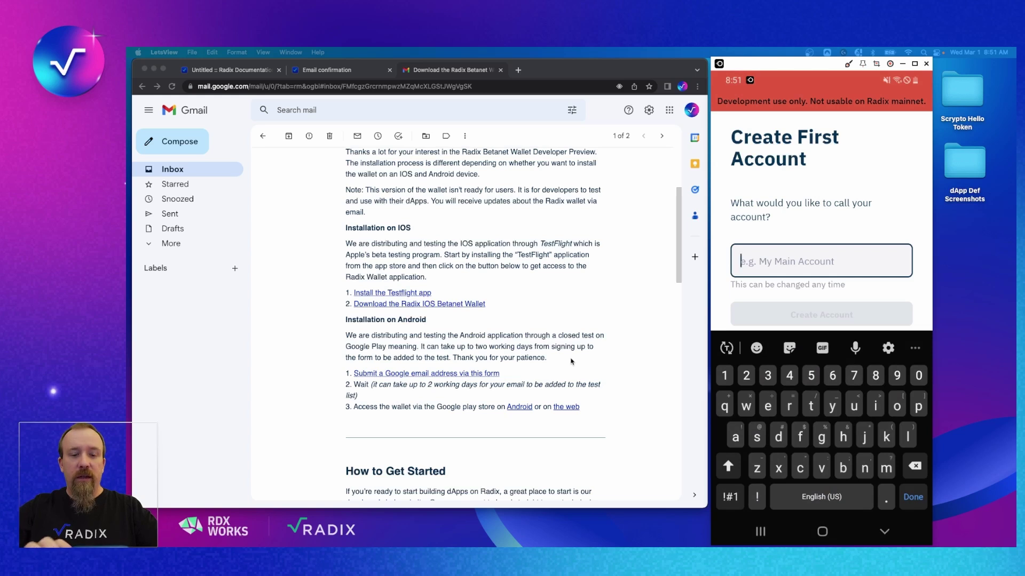
# Name the first wallet account 'droid' and create it.
pyautogui.write('d')
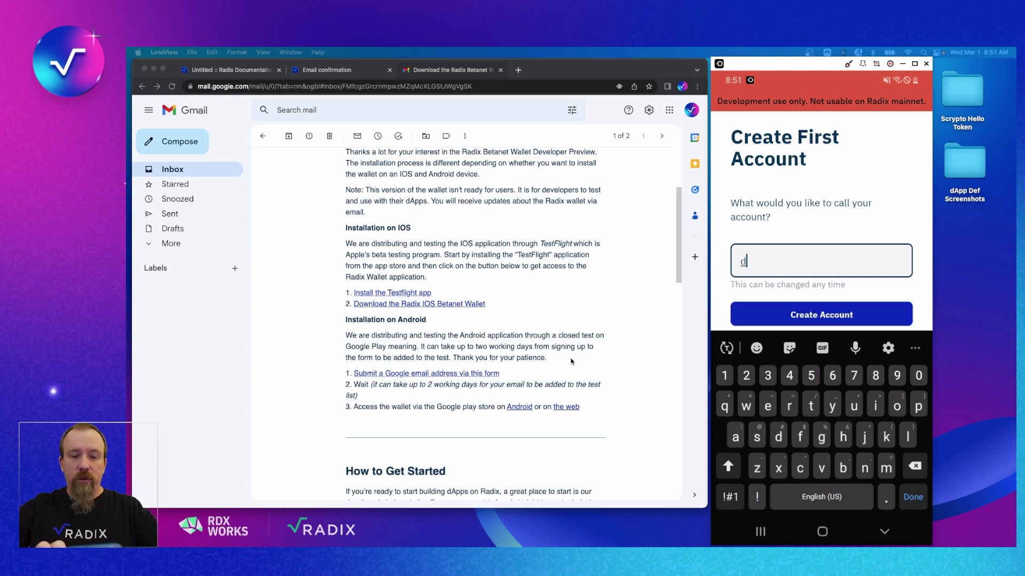
pyautogui.write('roid')
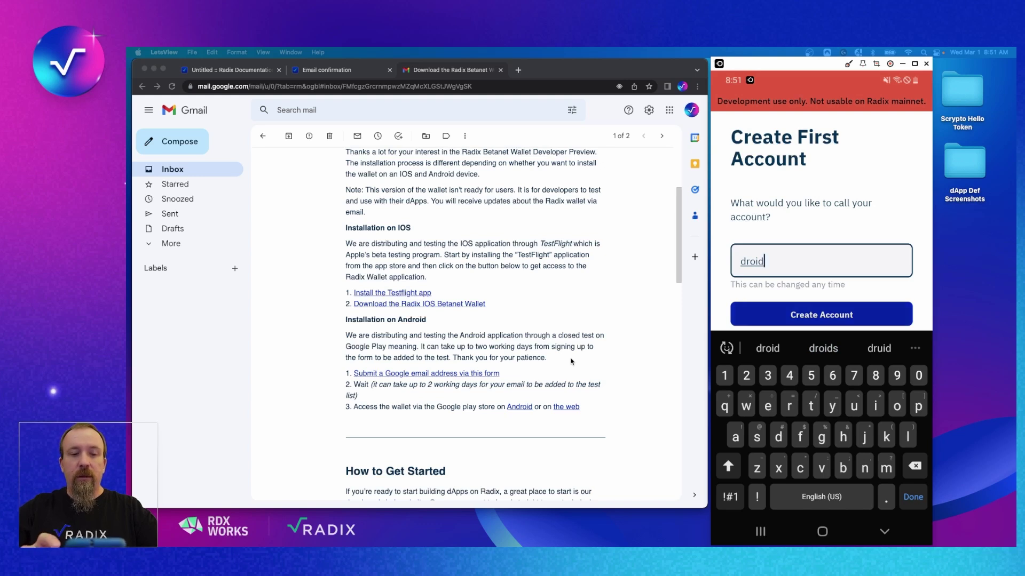
pyautogui.press('Return')
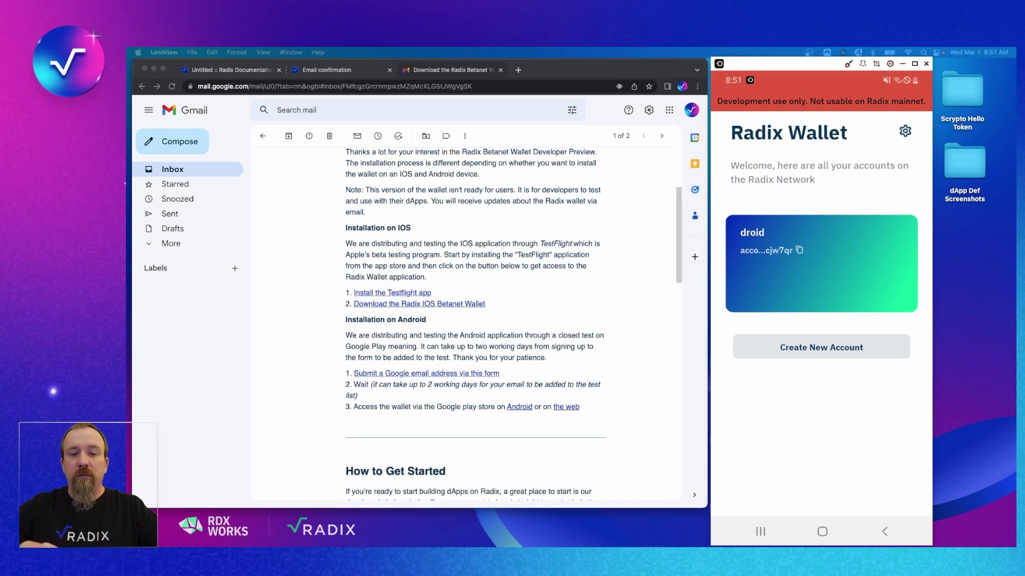
# Open Wallet Settings from the gear icon to begin a new persona.
pyautogui.click(905, 130)
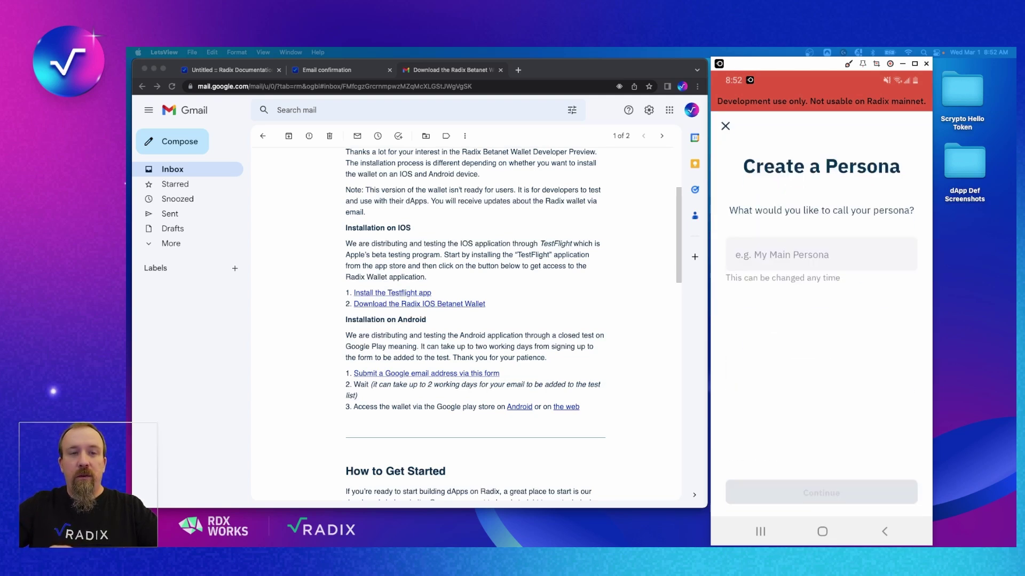
# Enter 'droid perona' as the new persona's name and confirm it.
pyautogui.click(821, 254)
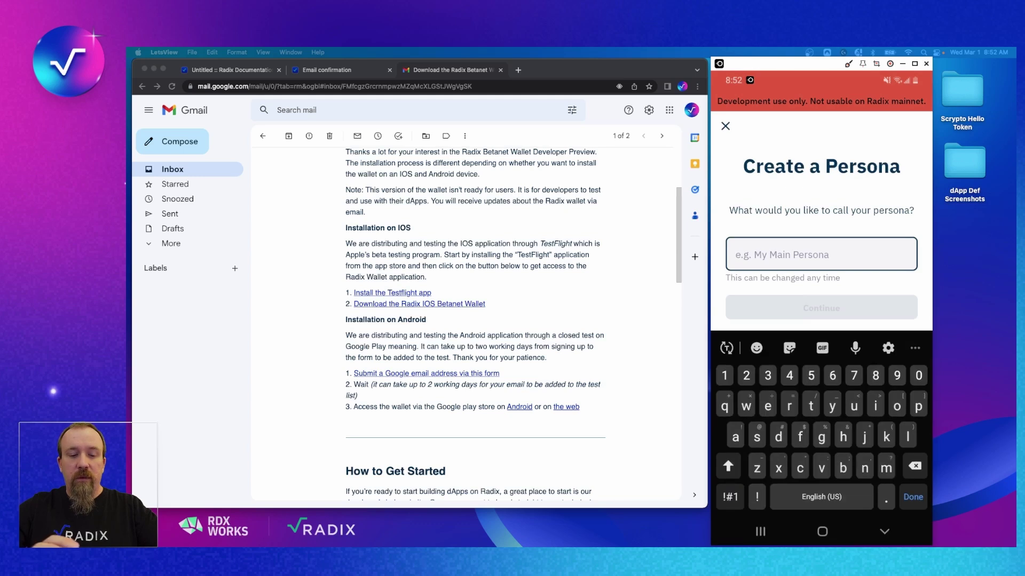
pyautogui.write('d')
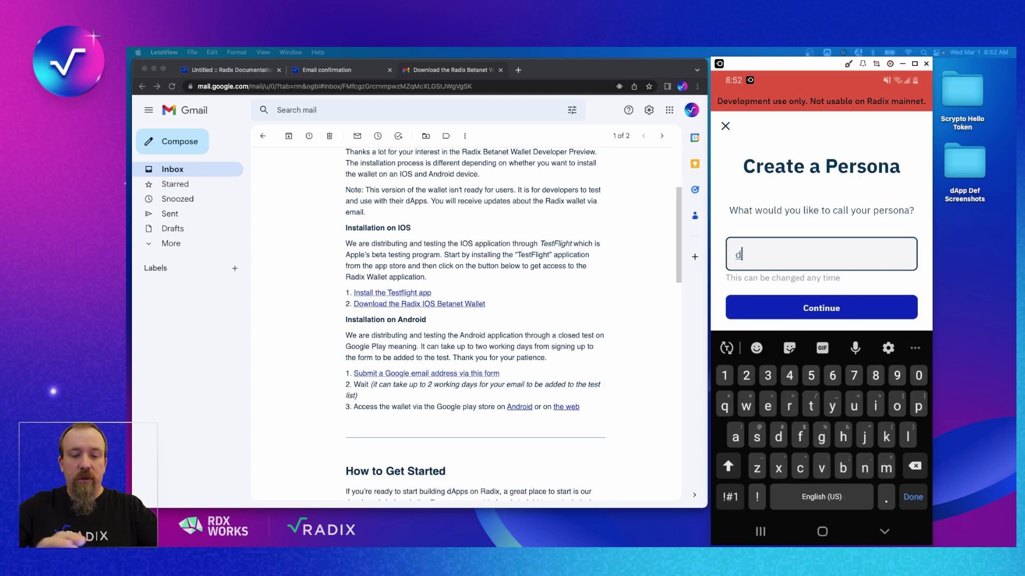
pyautogui.write('roid')
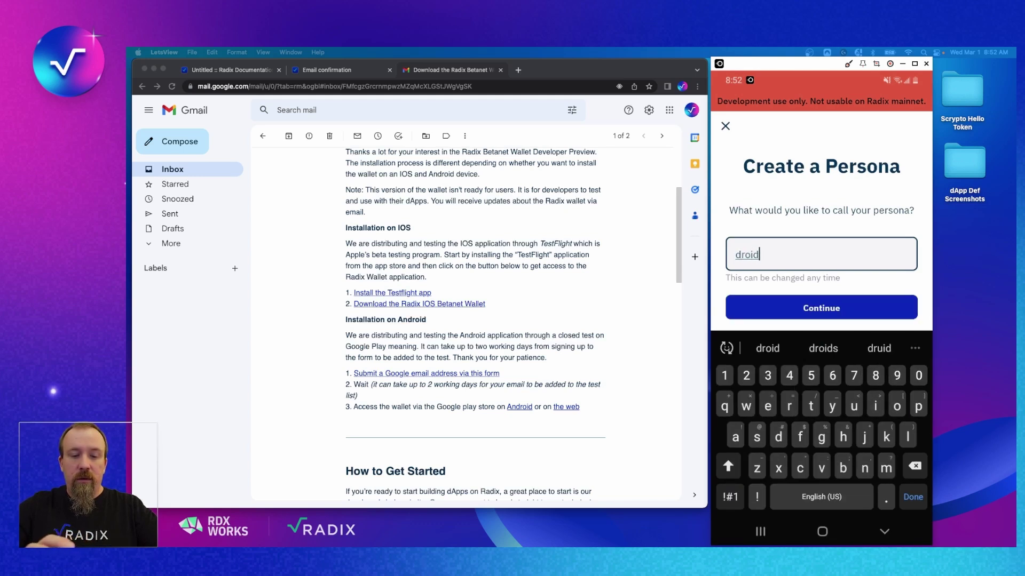
pyautogui.write(' per')
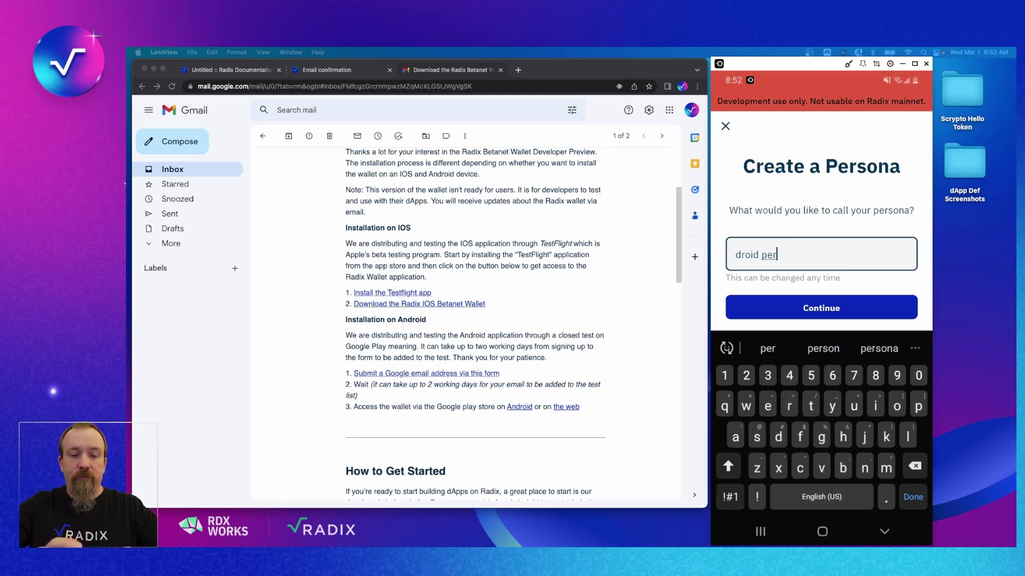
pyautogui.write('ona')
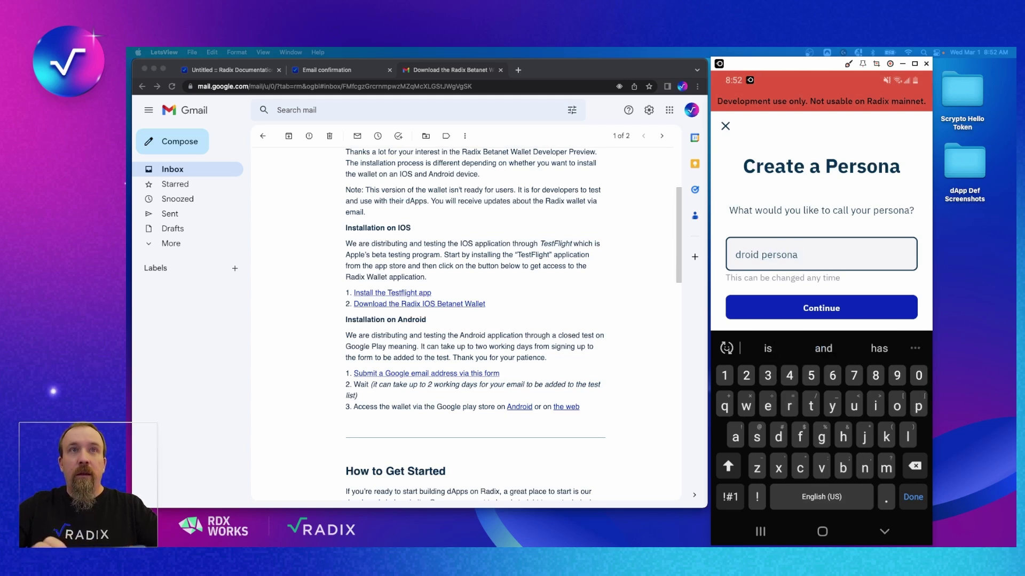
pyautogui.press('Return')
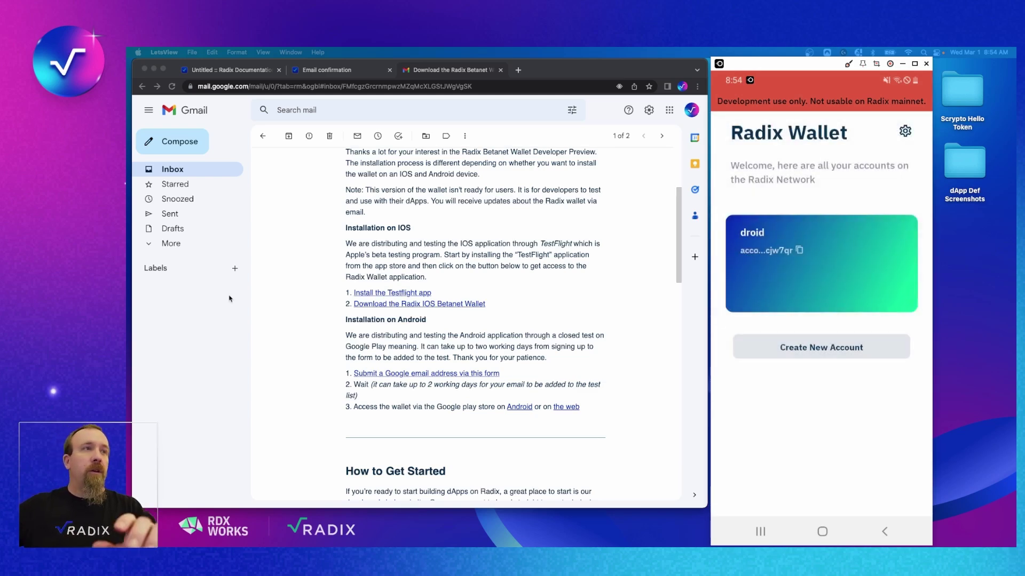
# Go to the Radix Documentation tab and find the 'Install the Connector' download link.
pyautogui.scroll(1, 507, 311)
pyautogui.scroll(3, 507, 311)
pyautogui.scroll(-8, 515, 326)
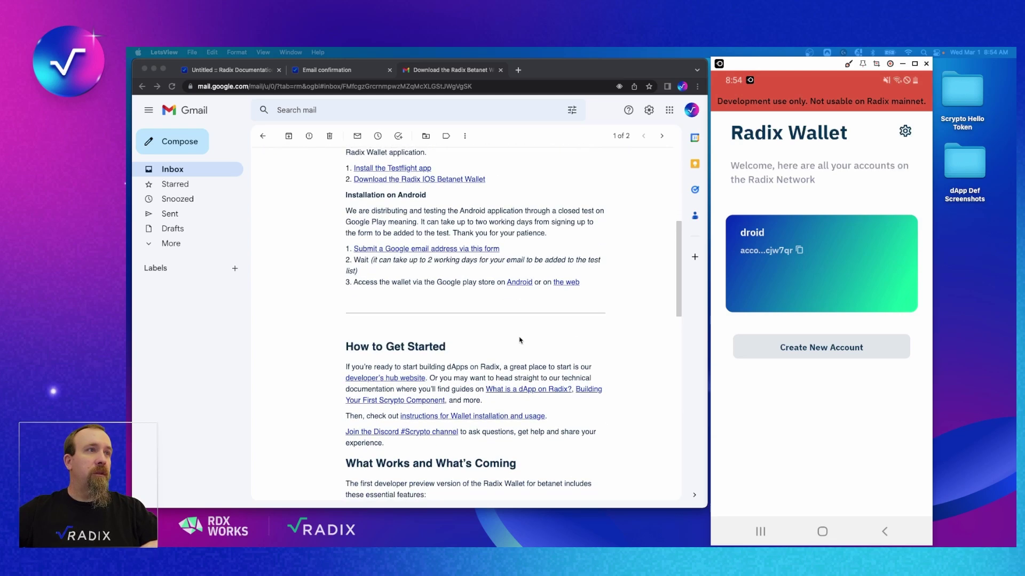
pyautogui.scroll(5, 376, 383)
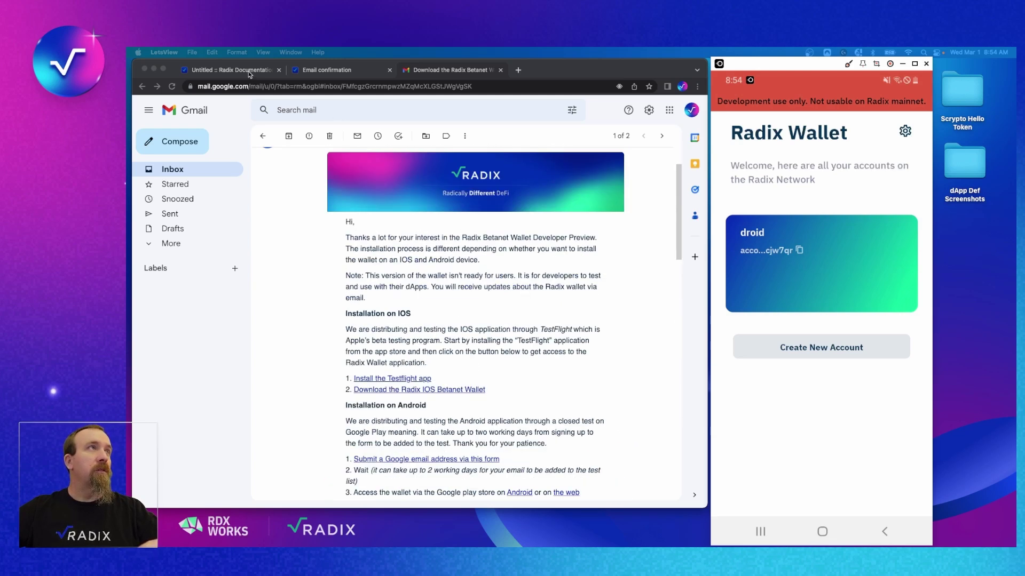
pyautogui.click(249, 74)
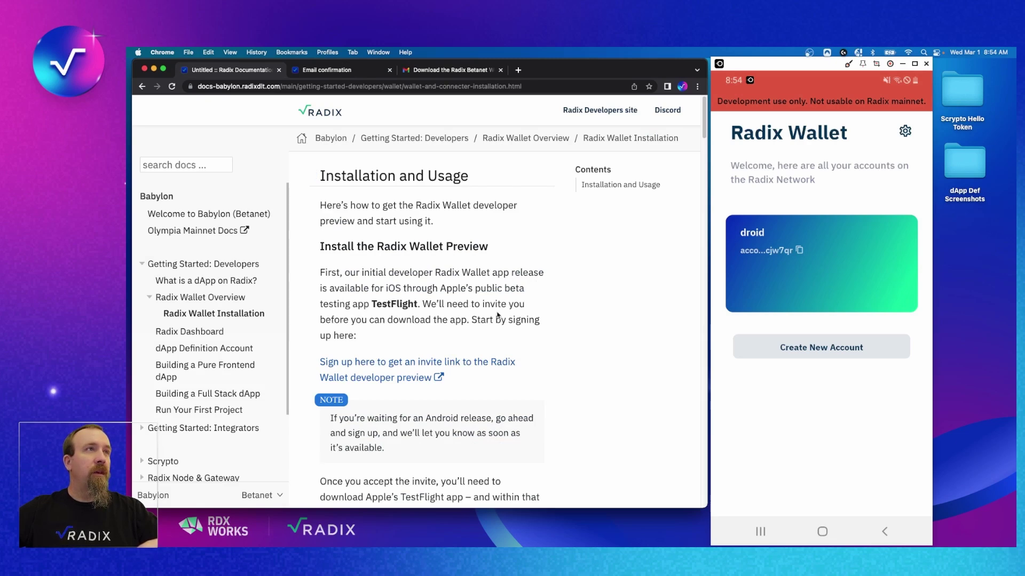
pyautogui.scroll(-2, 530, 346)
pyautogui.scroll(-15, 530, 346)
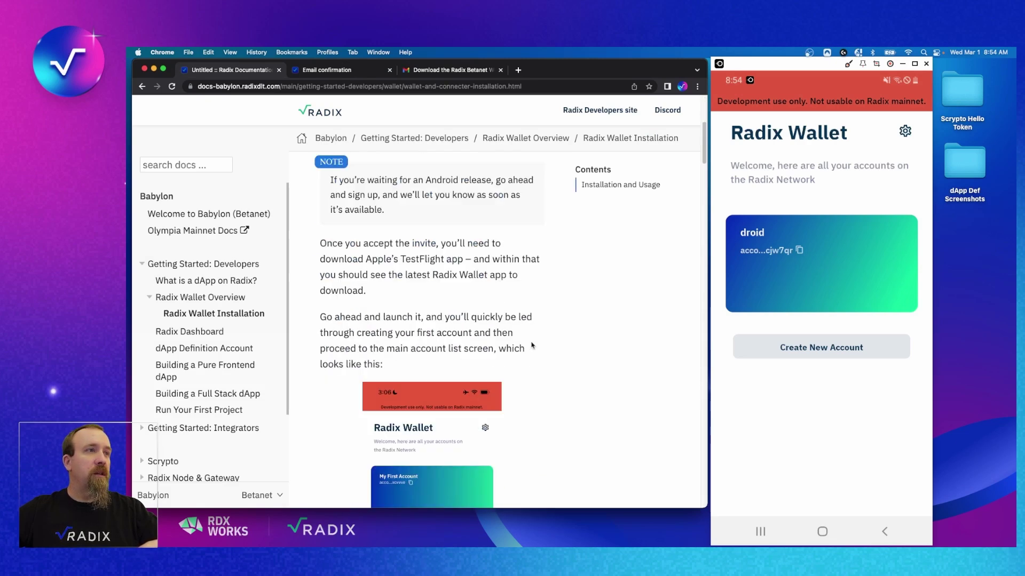
pyautogui.scroll(-10, 532, 341)
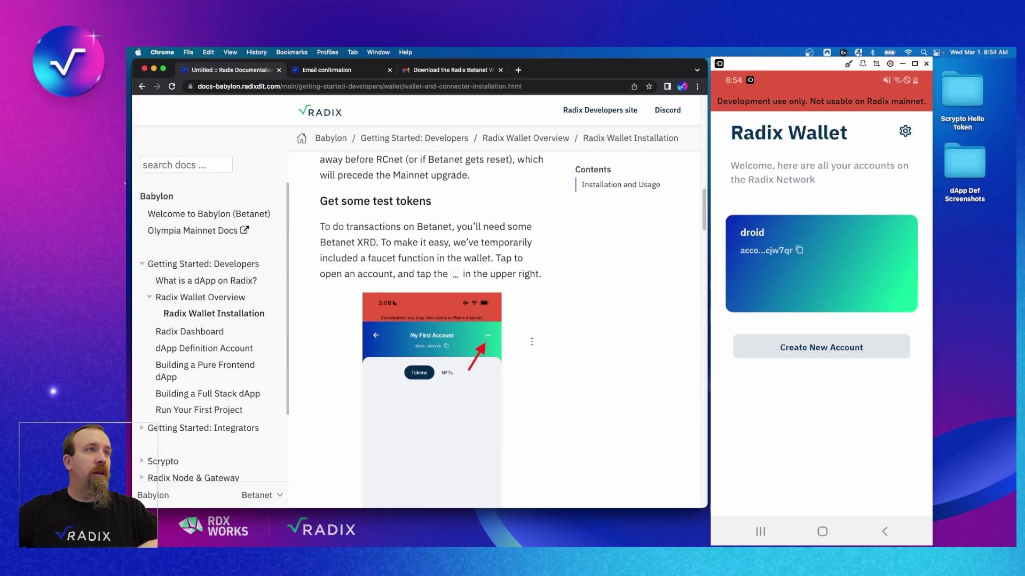
pyautogui.scroll(-10, 531, 344)
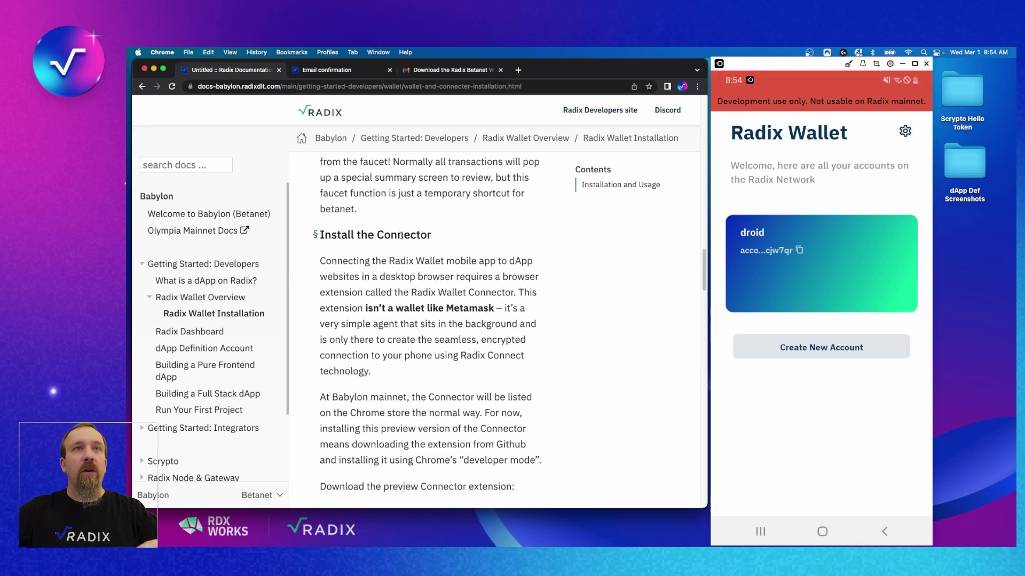
pyautogui.scroll(-4, 523, 306)
pyautogui.scroll(-3, 523, 305)
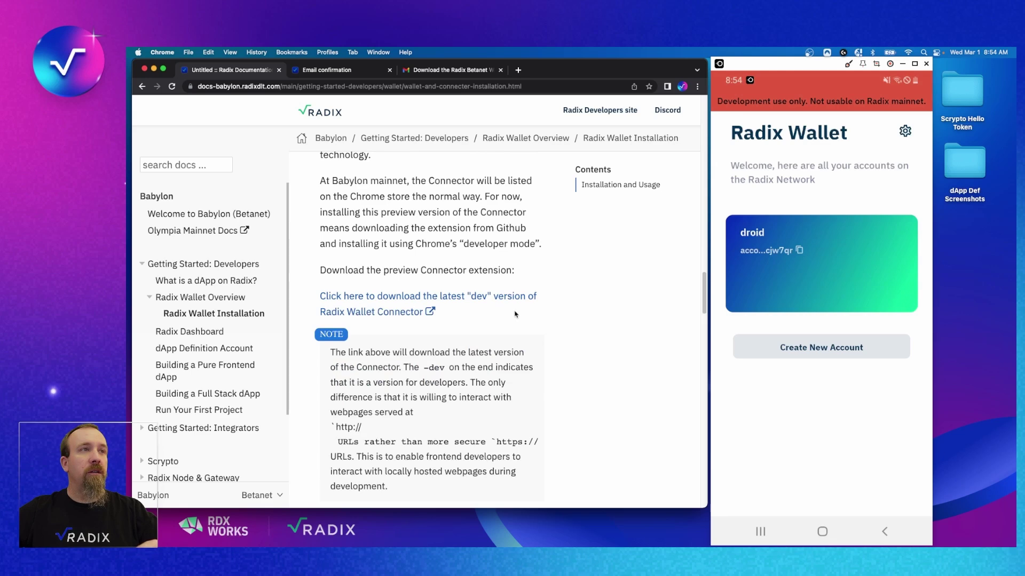
# Download the dev Connector zip and show it in Finder.
pyautogui.click(462, 300)
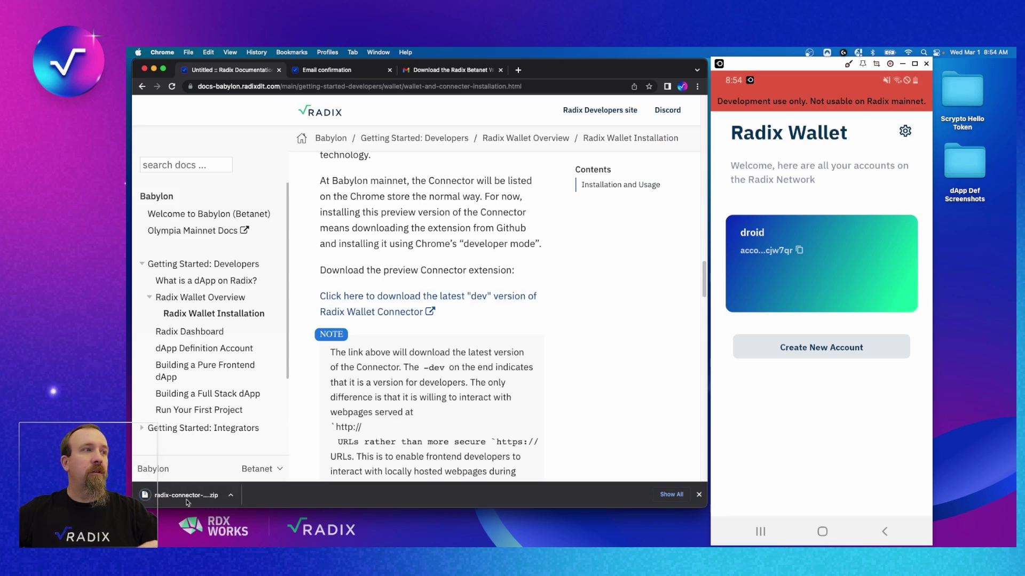
pyautogui.click(232, 496)
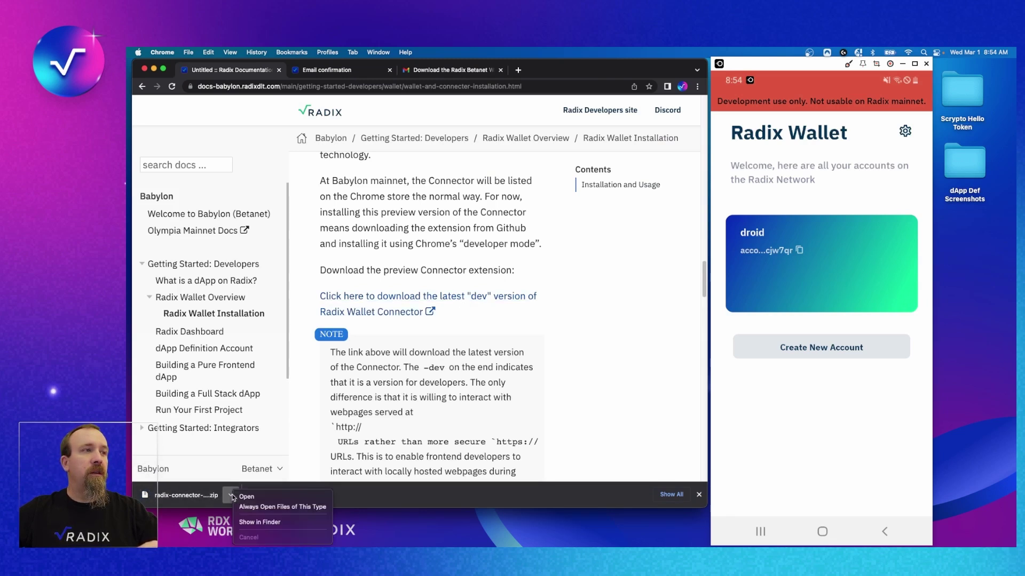
pyautogui.click(264, 523)
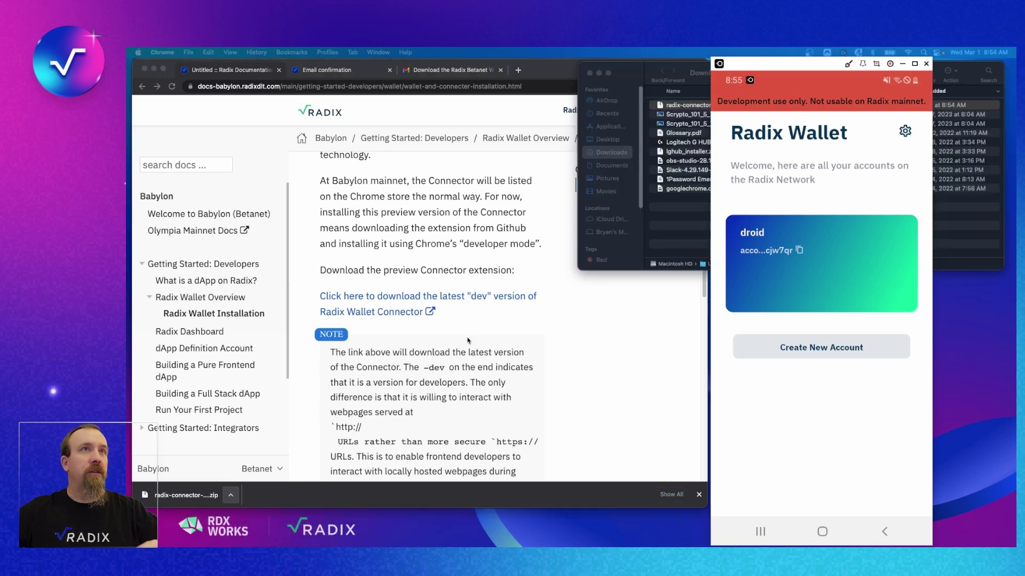
# Unzip radix-connector-dev.zip, move its folder to the Desktop, and close Downloads.
pyautogui.moveTo(691, 63); pyautogui.dragTo(352, 60)
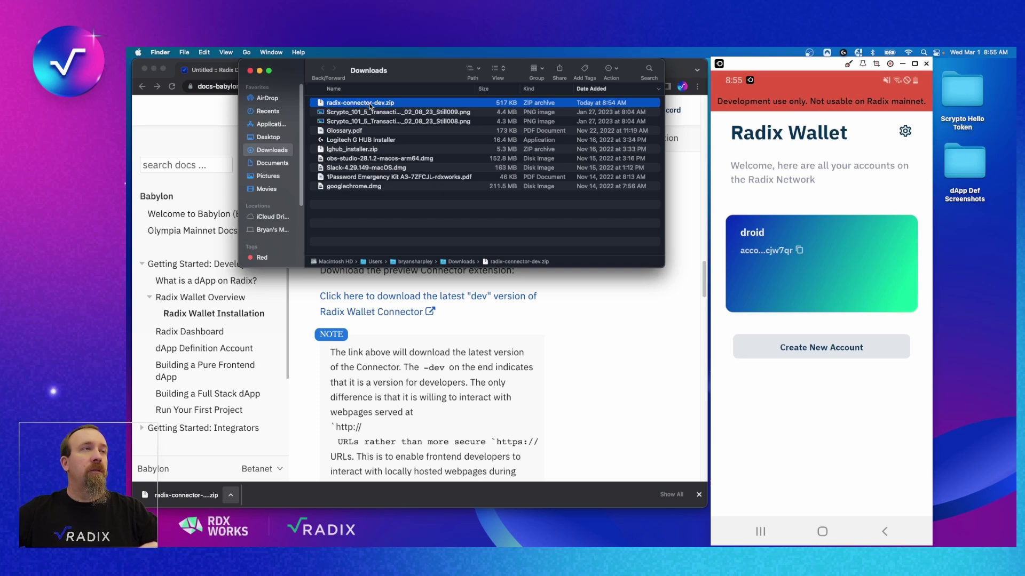
pyautogui.doubleClick(371, 103)
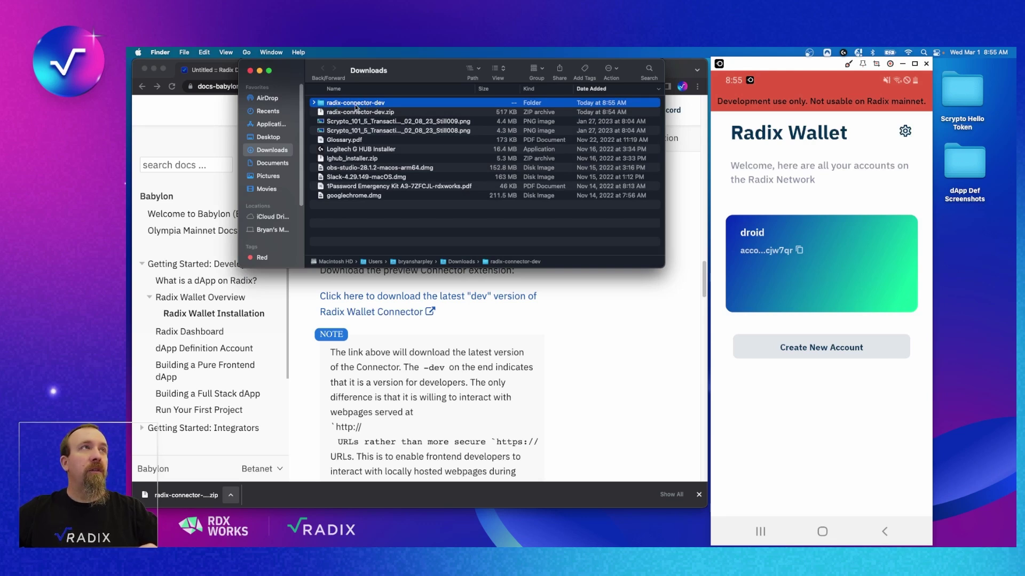
pyautogui.moveTo(426, 70); pyautogui.dragTo(456, 150)
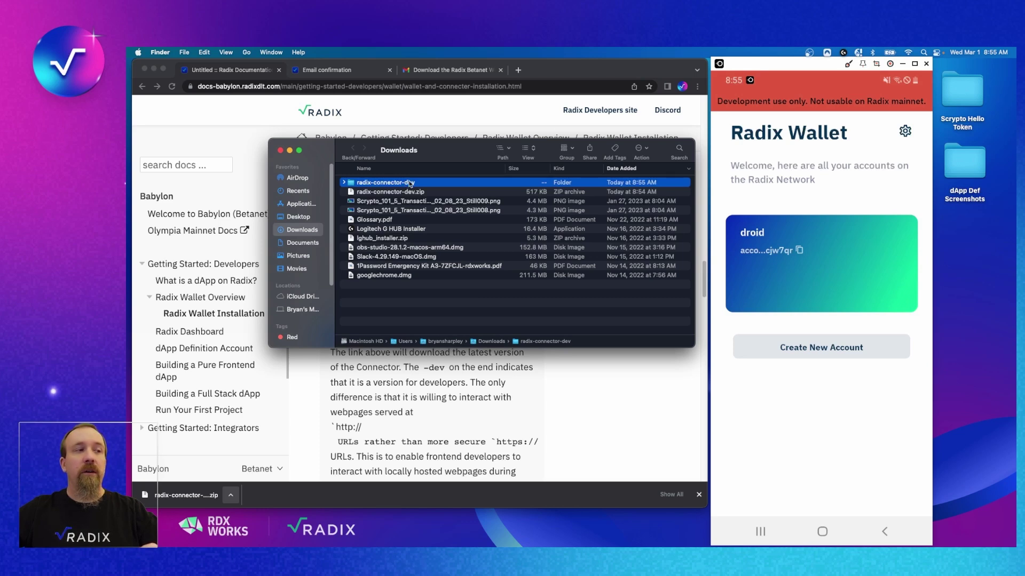
pyautogui.moveTo(385, 185); pyautogui.dragTo(458, 529)
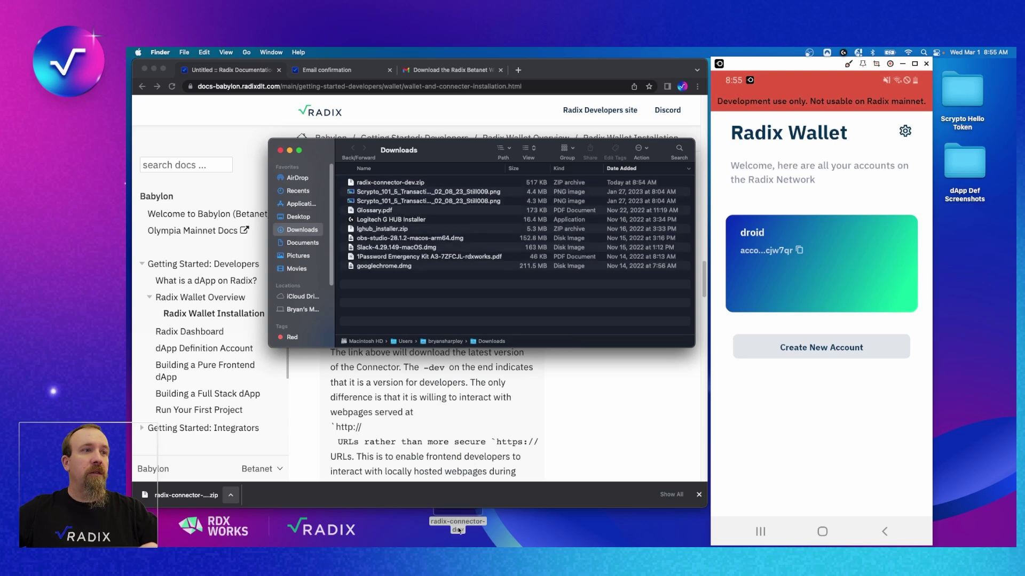
pyautogui.click(281, 151)
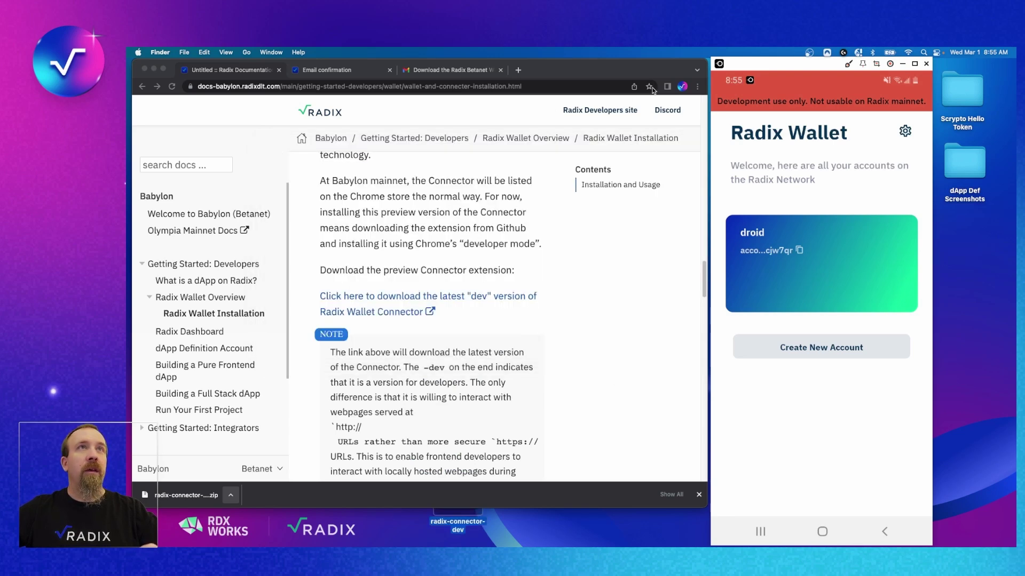
# Go to Chrome's Extensions page through the menu's Settings.
pyautogui.click(697, 87)
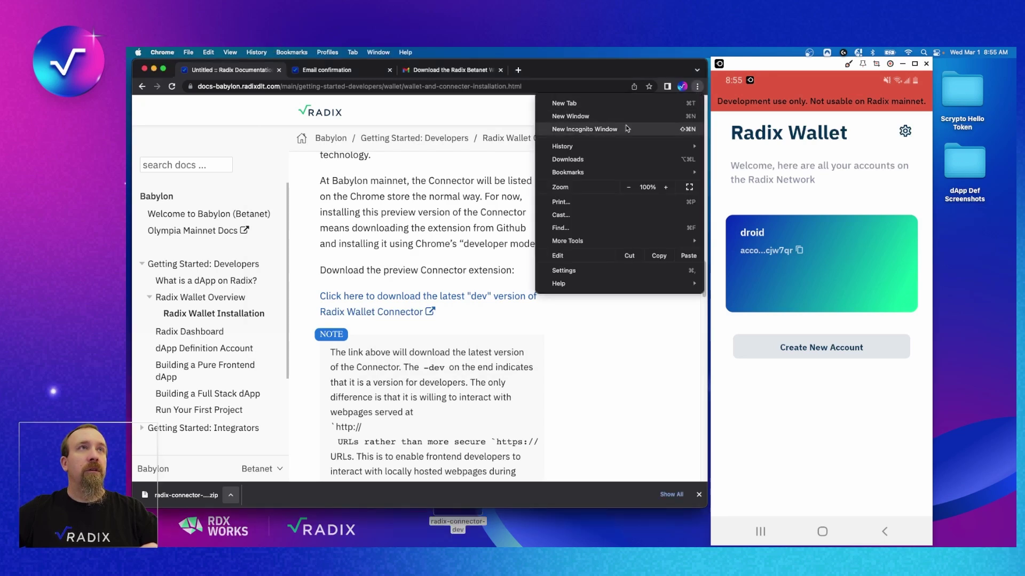
pyautogui.click(623, 268)
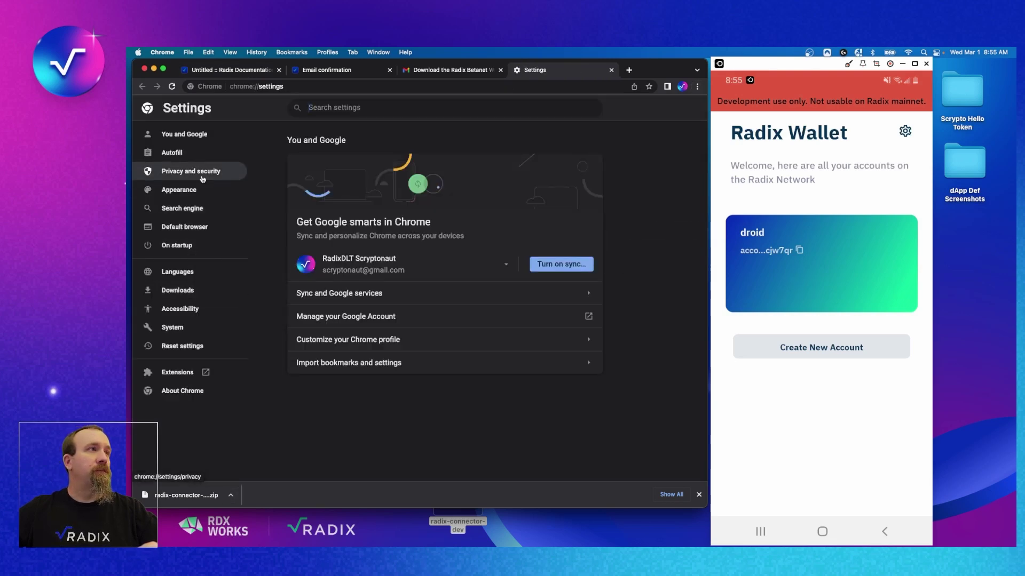
pyautogui.click(176, 373)
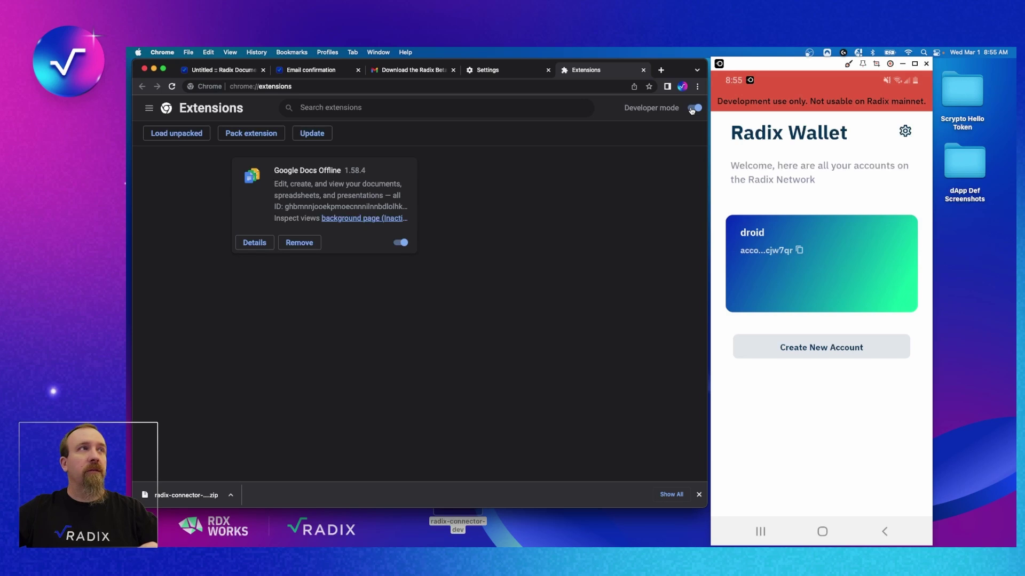
# Load the Desktop's radix-connector-dev folder as an unpacked Chrome extension.
pyautogui.click(178, 138)
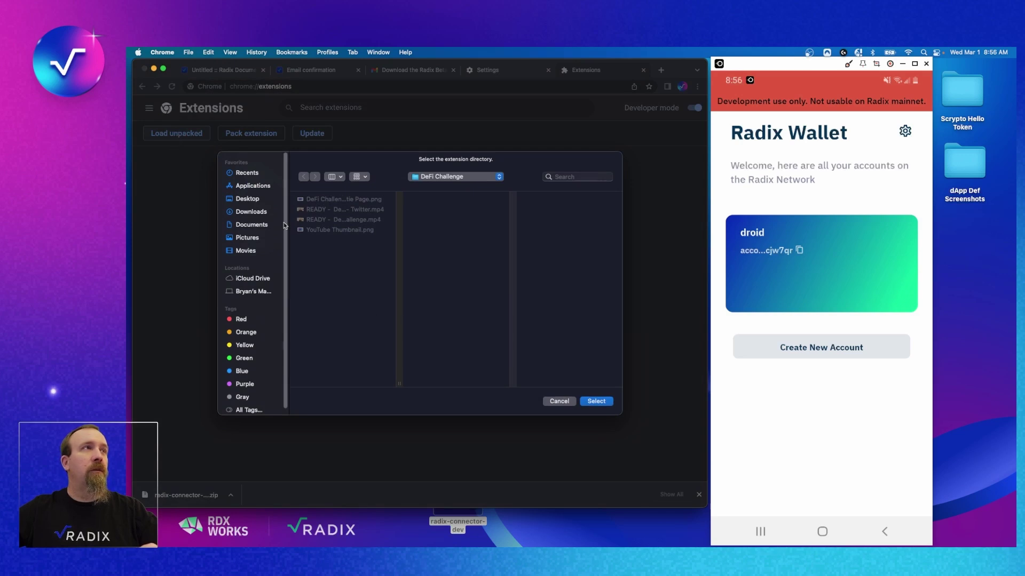
pyautogui.click(259, 200)
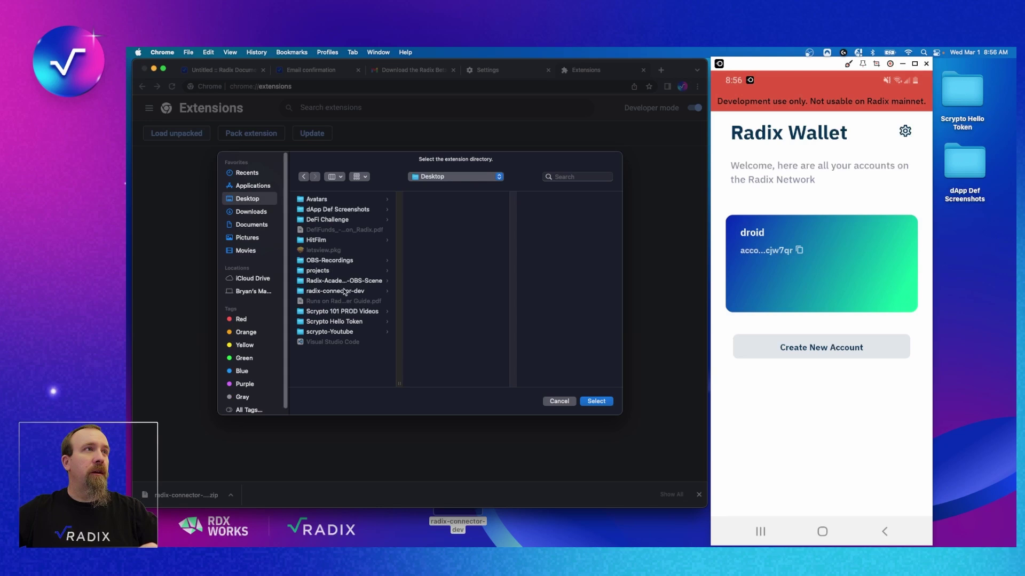
pyautogui.click(345, 293)
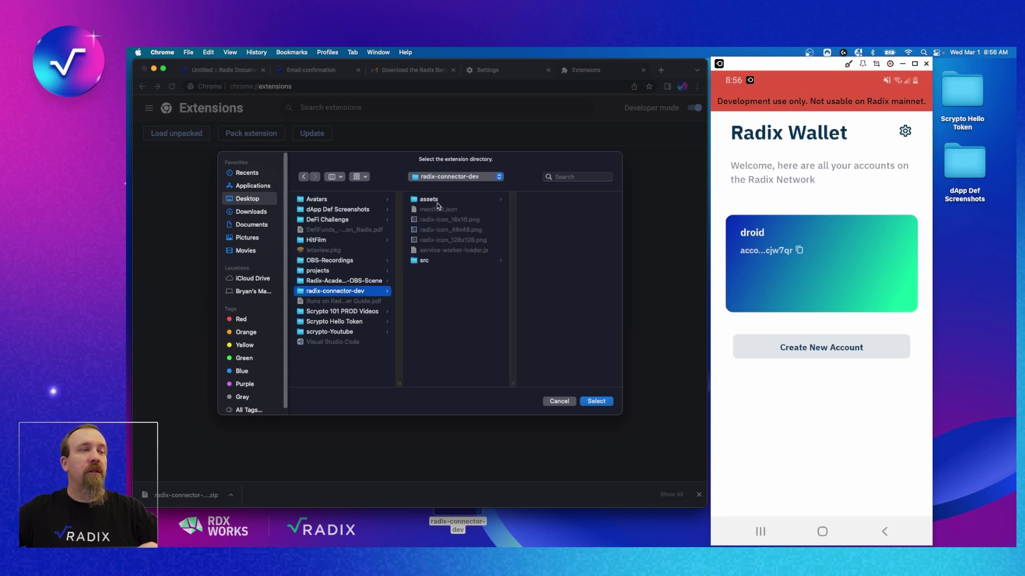
pyautogui.click(596, 401)
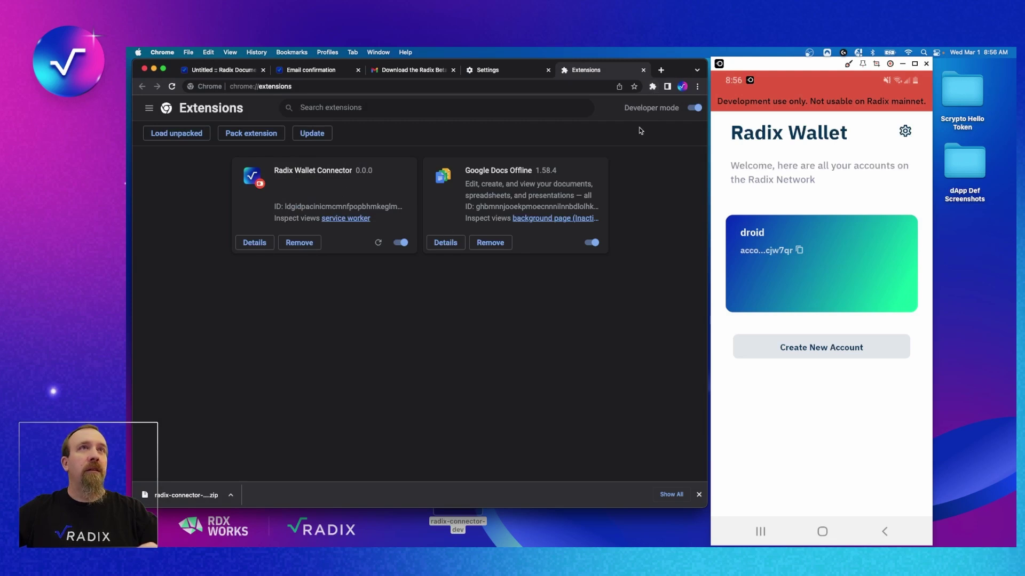
# Pin Radix Wallet Connector to the toolbar and close the Extensions and Settings tabs.
pyautogui.click(650, 89)
pyautogui.click(632, 154)
pyautogui.click(656, 250)
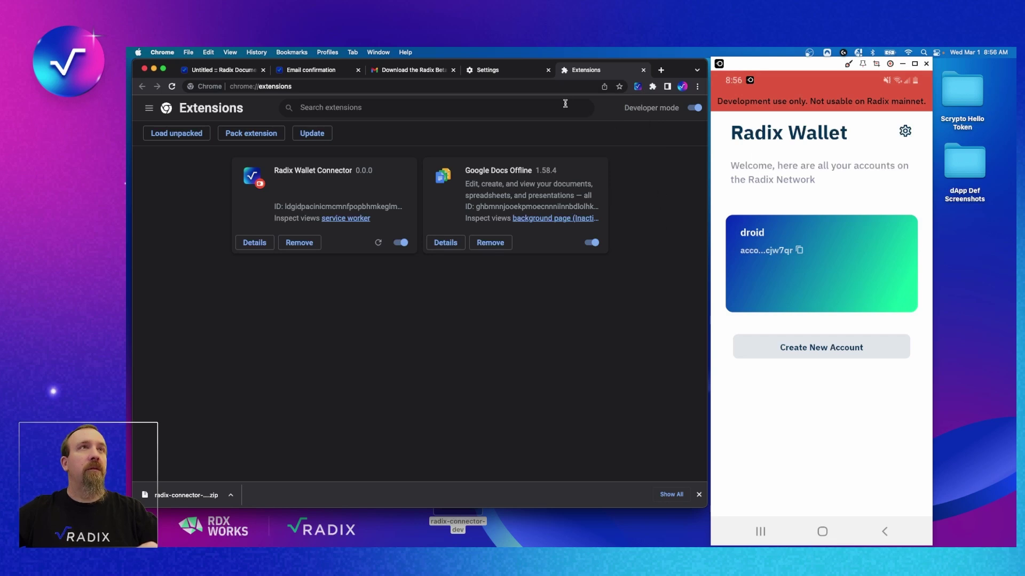
pyautogui.click(644, 70)
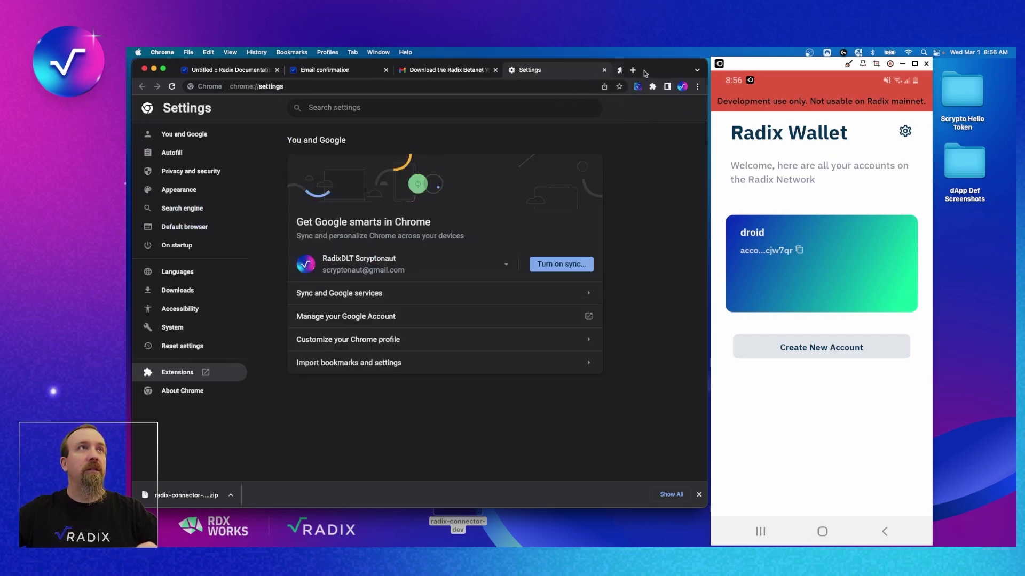
pyautogui.click(611, 71)
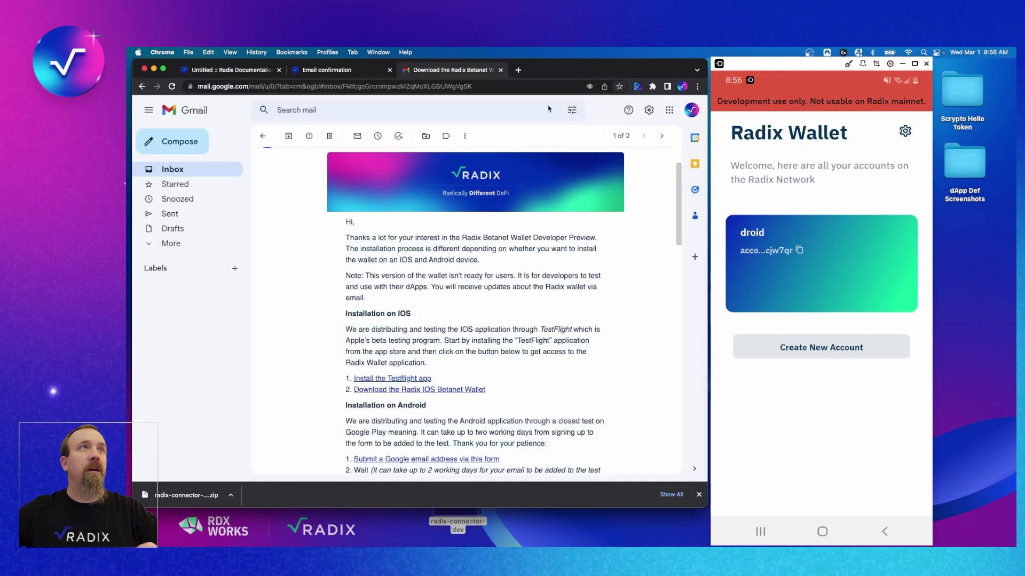
# Show a fresh linking QR code from the Radix Wallet Connector toolbar icon.
pyautogui.click(638, 86)
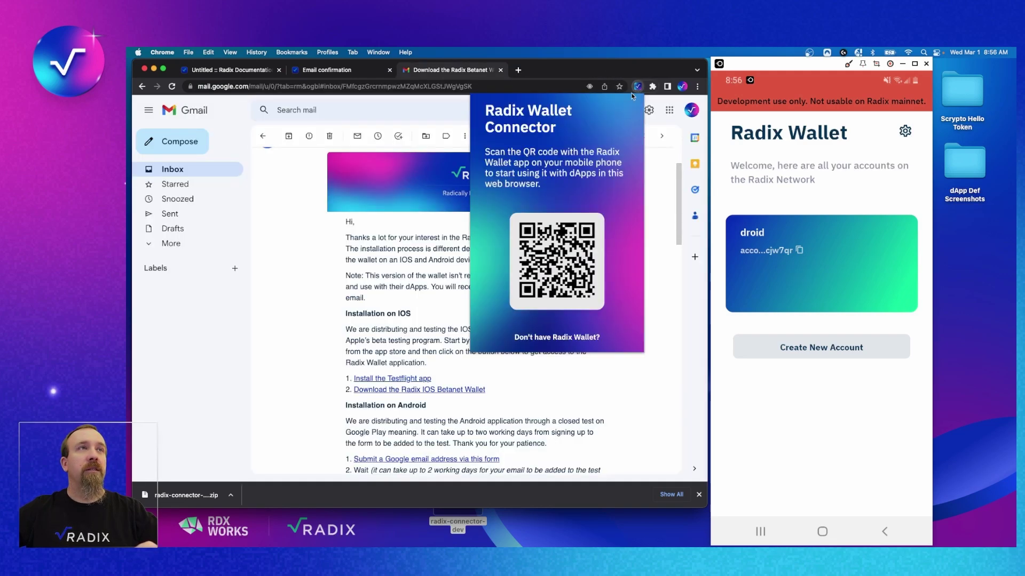
pyautogui.click(638, 87)
pyautogui.click(639, 87)
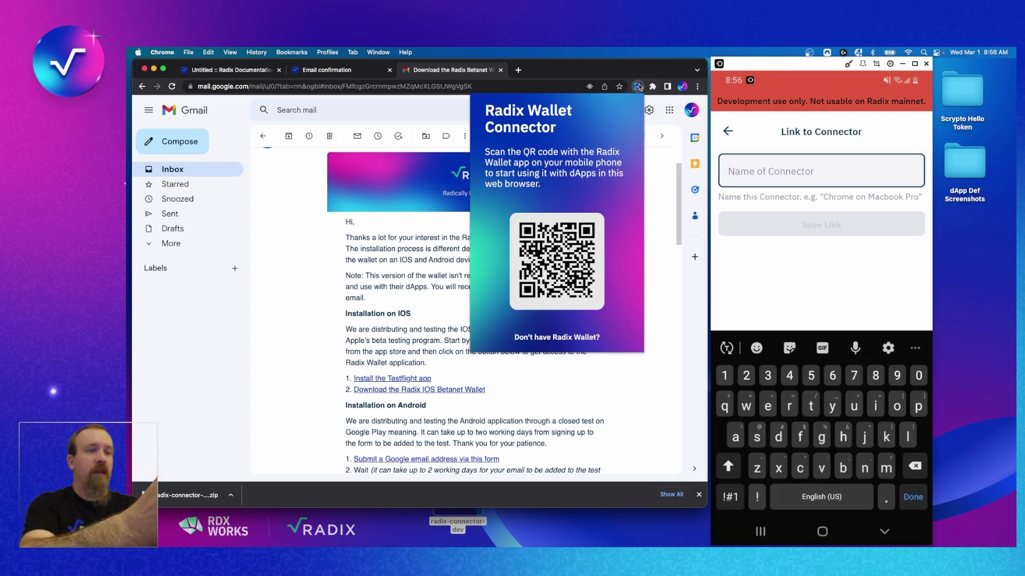
# Name the connector 'desktop', save the link, and return to Wallet Settings.
pyautogui.write('d')
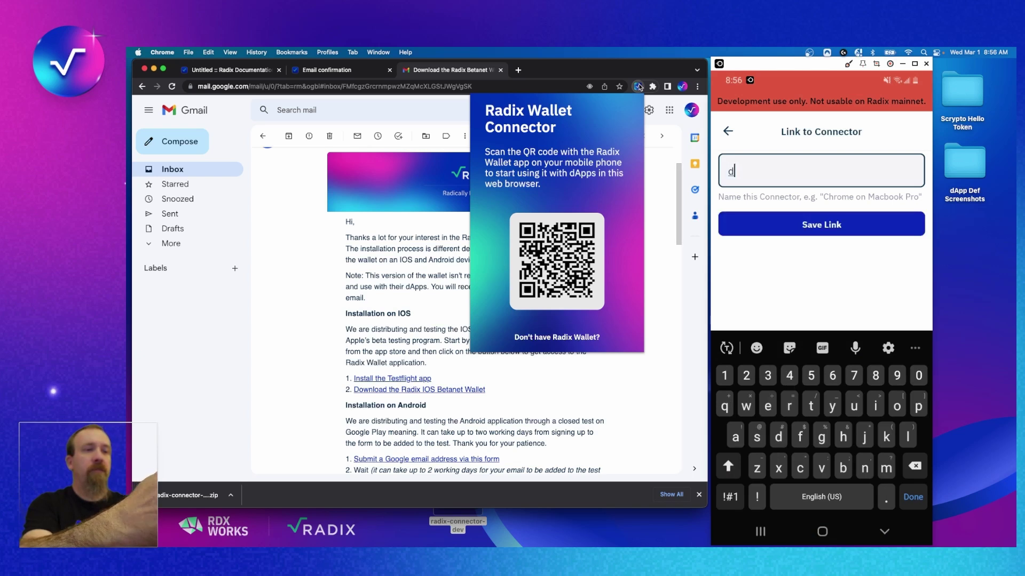
pyautogui.write('esk')
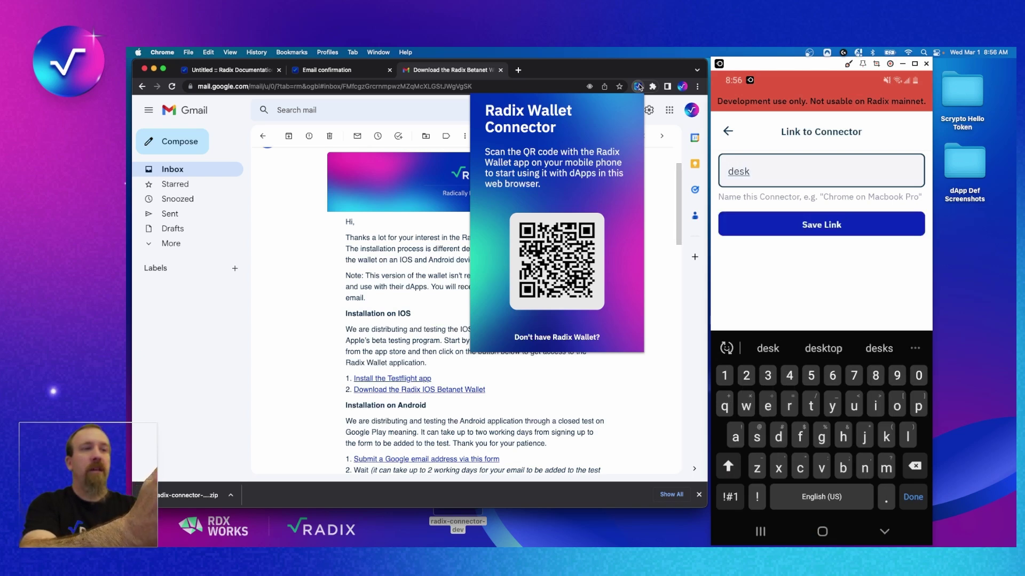
pyautogui.write('top')
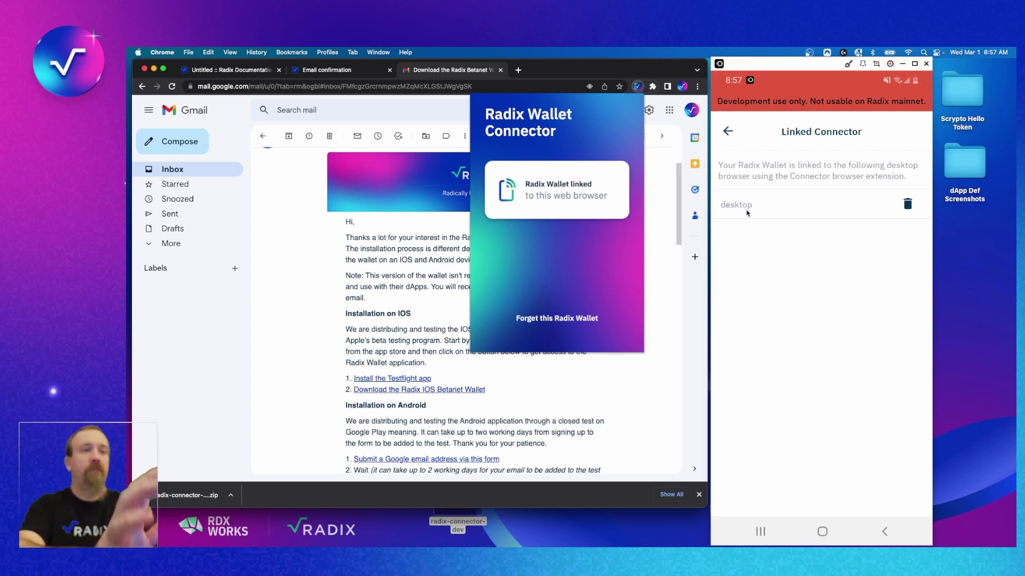
pyautogui.click(727, 131)
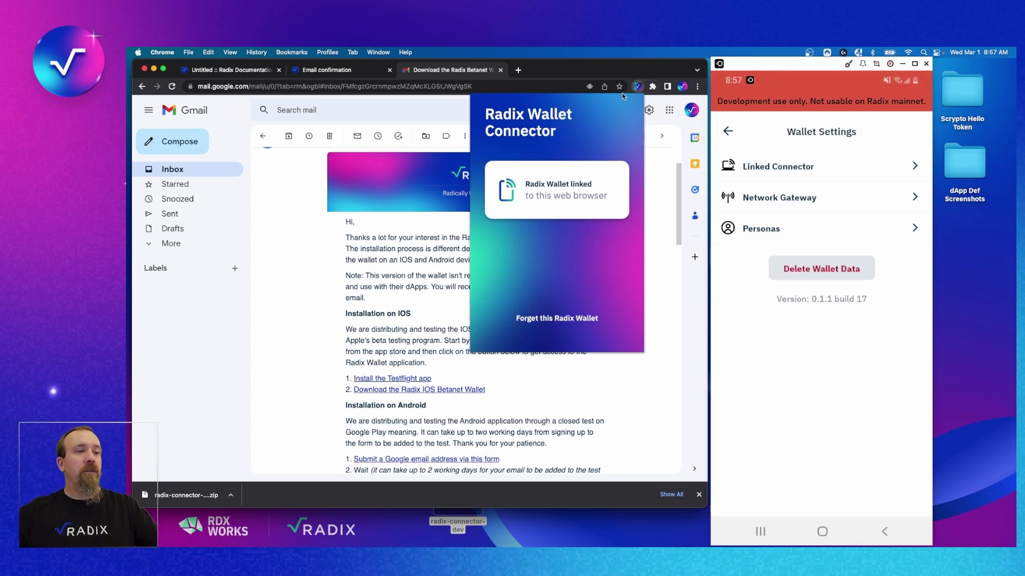
# From the docs' Getting Started: Developers page, open the Betanet Dashboard reference in a new tab.
pyautogui.click(241, 74)
pyautogui.scroll(-10, 486, 287)
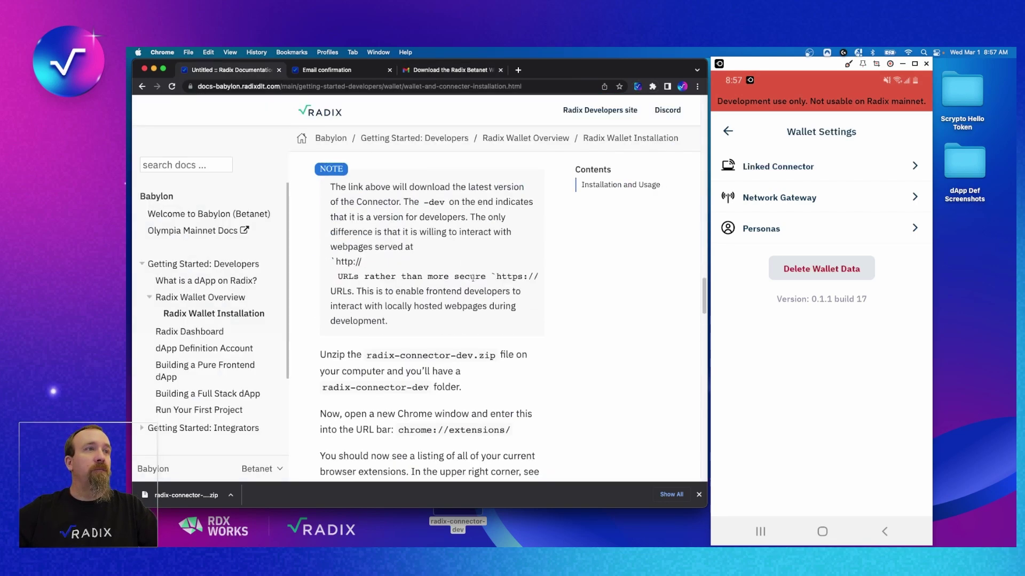
pyautogui.scroll(-20, 486, 286)
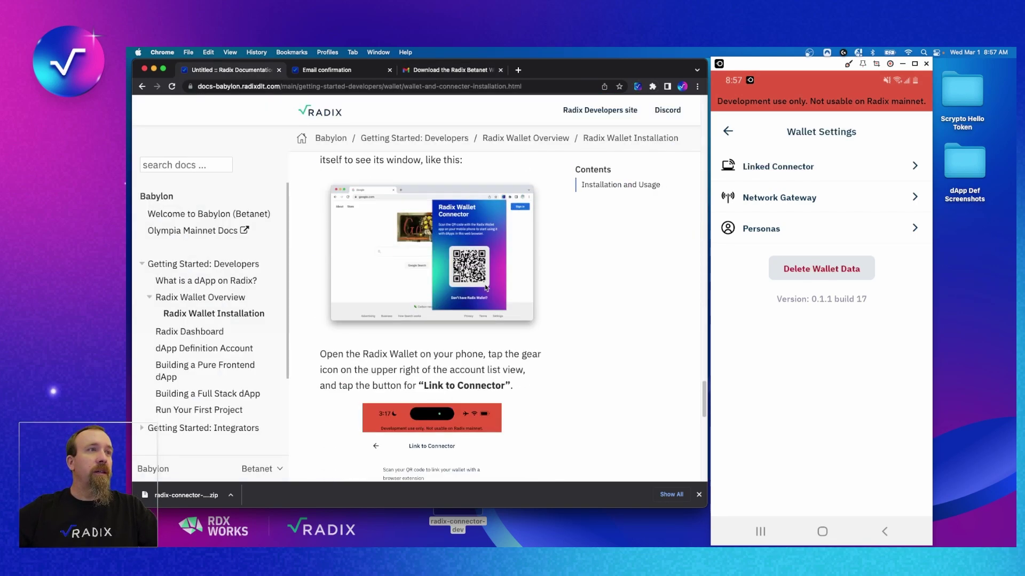
pyautogui.scroll(-15, 486, 288)
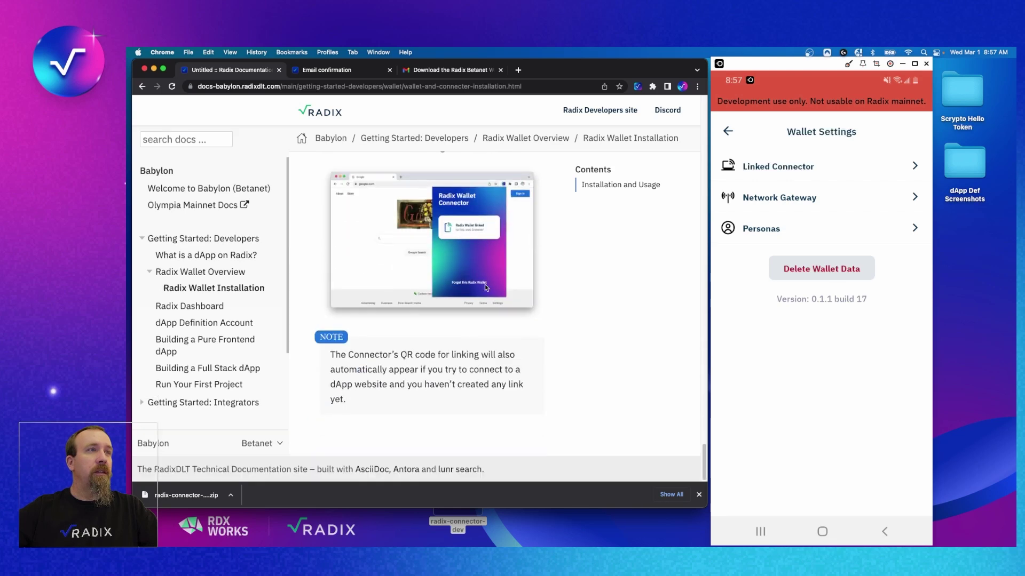
pyautogui.click(208, 240)
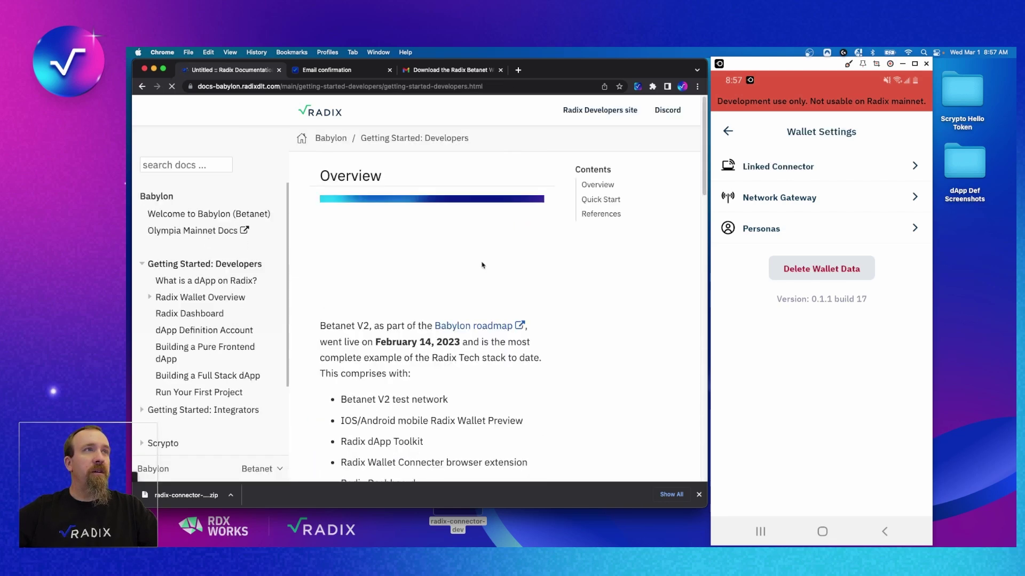
pyautogui.scroll(-12, 497, 288)
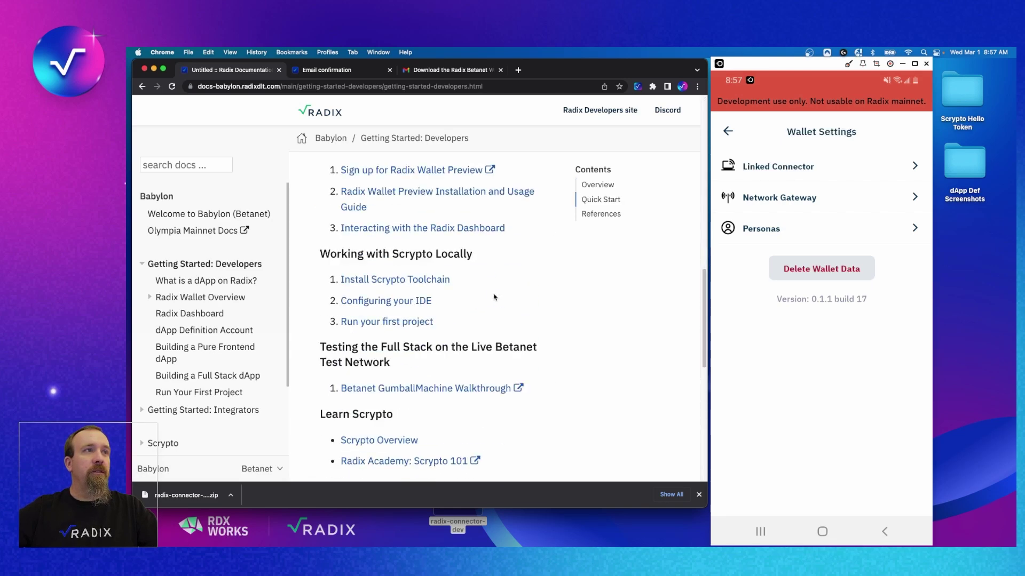
pyautogui.scroll(-4, 496, 315)
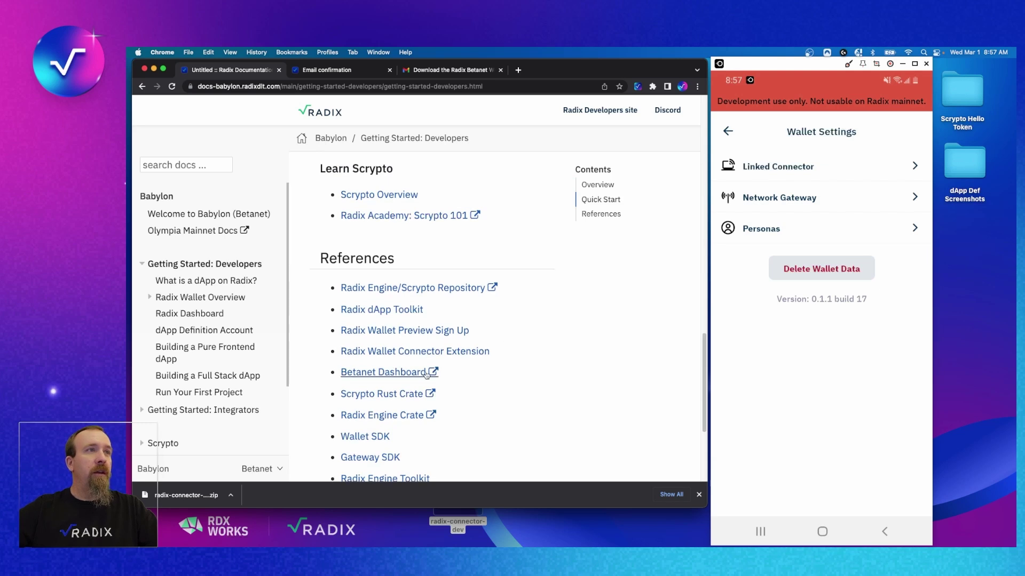
pyautogui.click(411, 374)
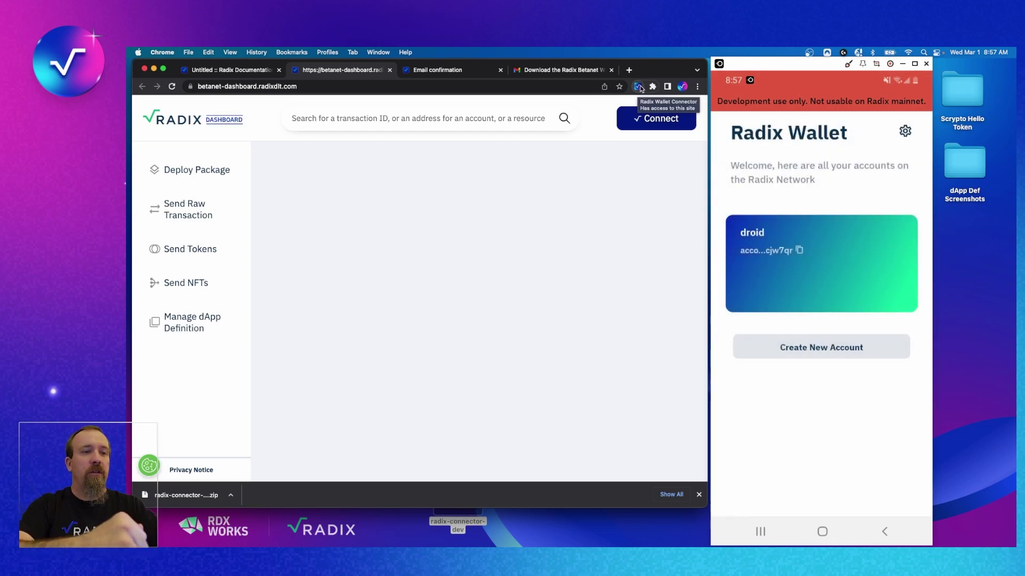
# Send a wallet login request from the Radix Dashboard with Connect and Connect Now.
pyautogui.click(656, 121)
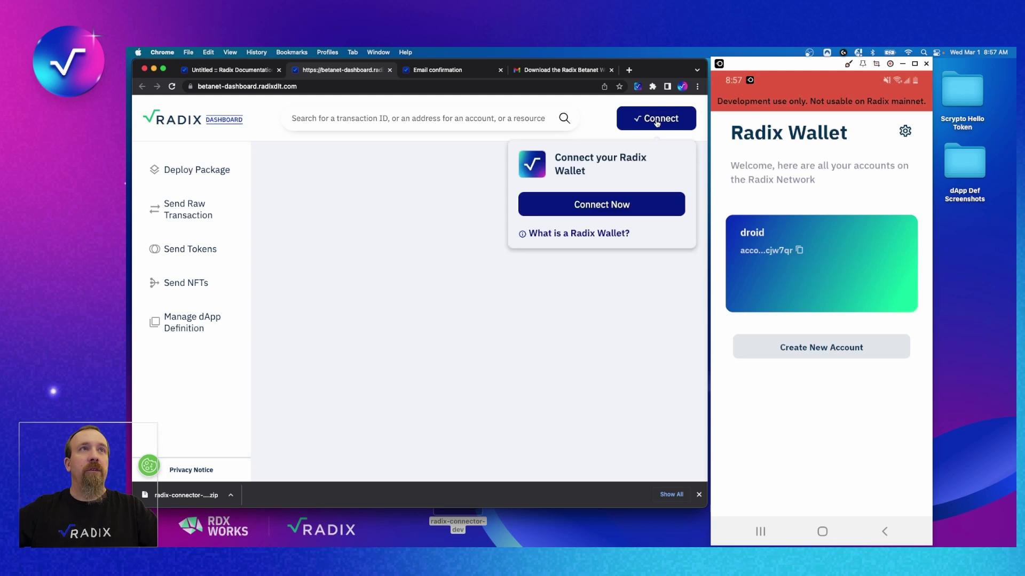
pyautogui.click(615, 210)
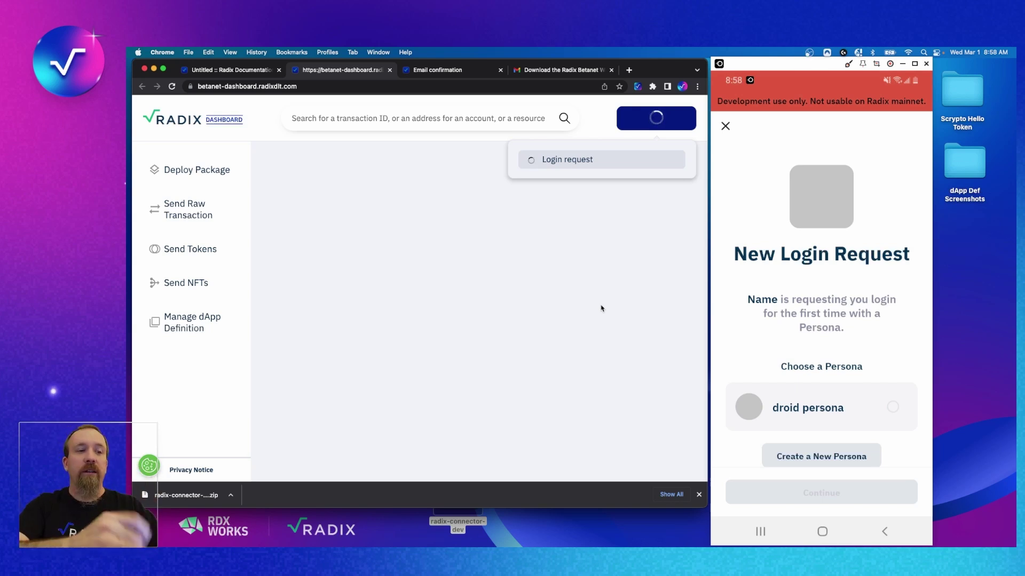
# Return to the Radix Betanet download email and scroll to Installation on iOS.
pyautogui.scroll(-2, 822, 304)
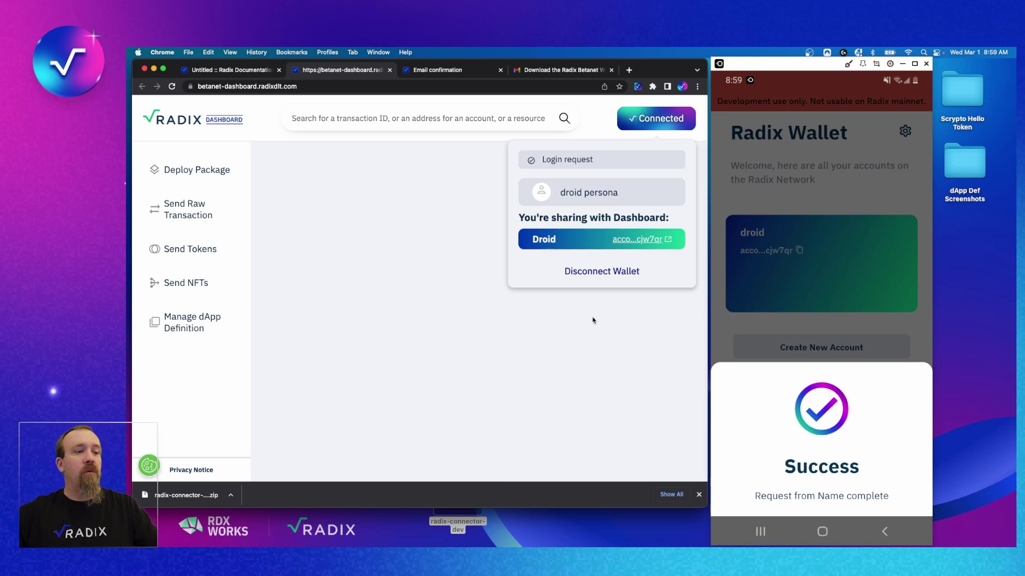
pyautogui.click(425, 77)
pyautogui.click(560, 69)
pyautogui.scroll(-3, 610, 367)
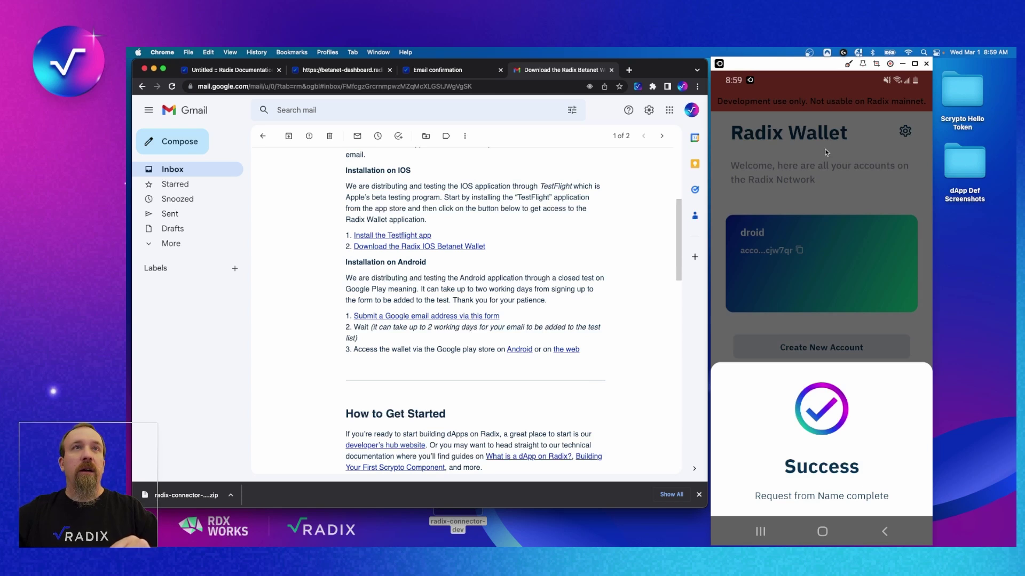
# View Apple's TestFlight install page from the email link, then close that tab.
pyautogui.click(422, 235)
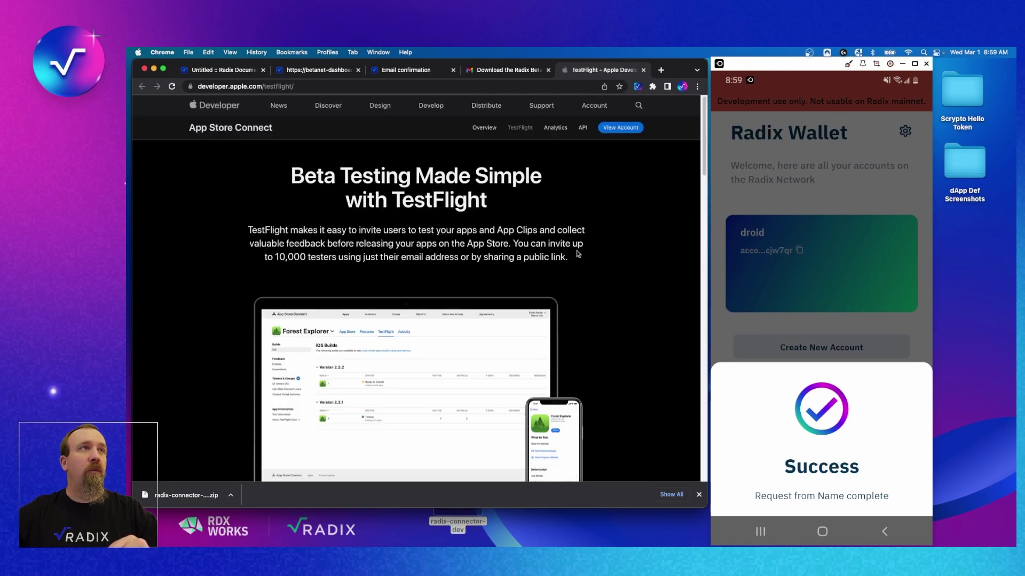
pyautogui.scroll(-3, 577, 256)
pyautogui.scroll(-5, 575, 265)
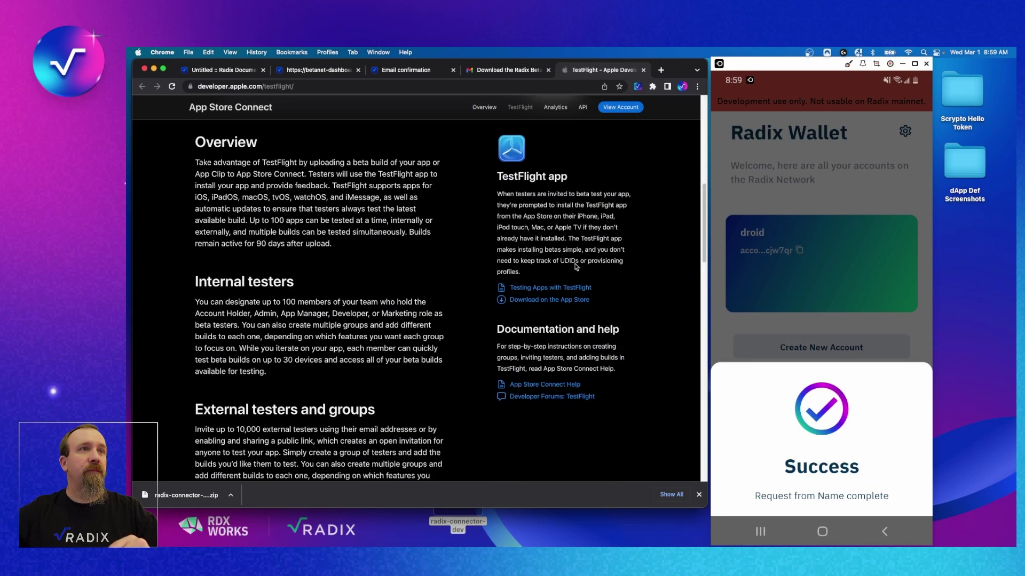
pyautogui.scroll(8, 576, 261)
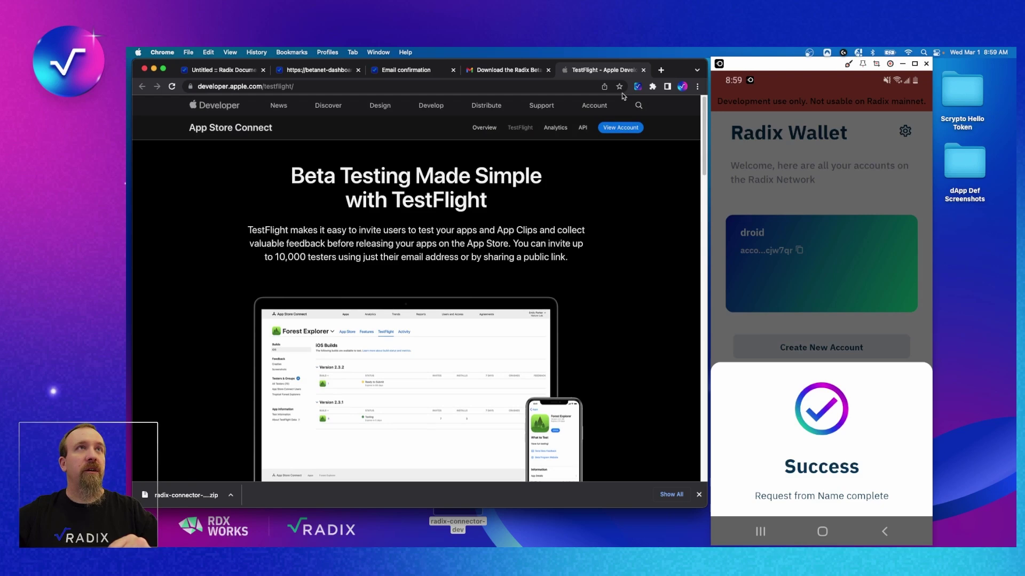
pyautogui.click(643, 70)
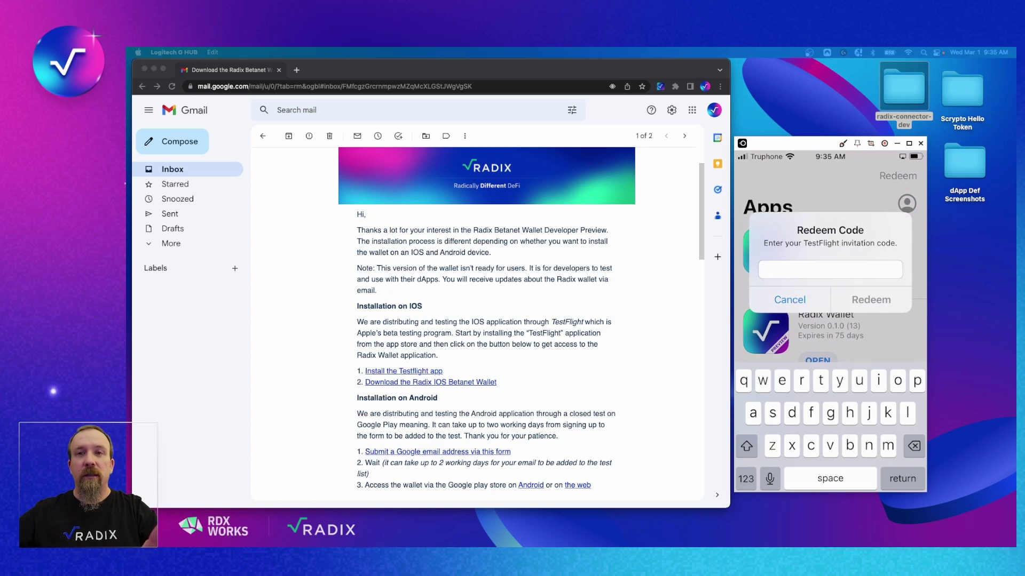
# Follow the Radix iOS Betanet Wallet download link, start testing, and launch TestFlight.
pyautogui.click(484, 400)
pyautogui.click(472, 383)
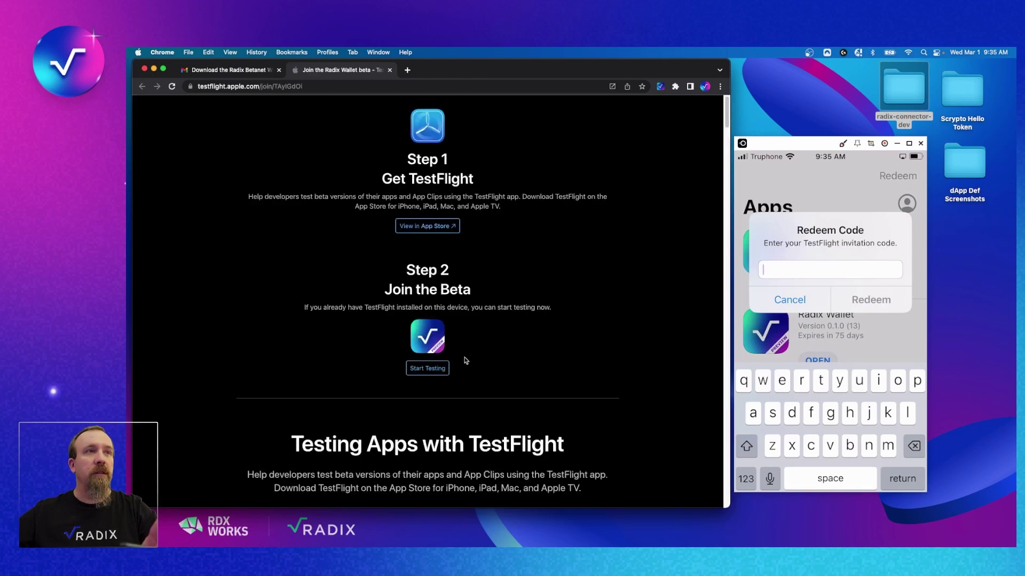
pyautogui.click(426, 370)
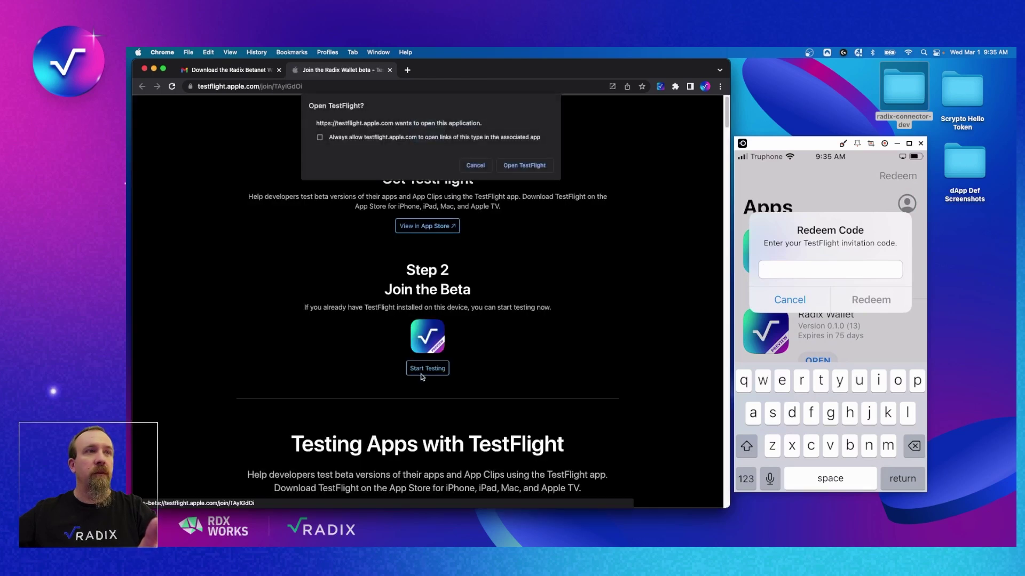
pyautogui.click(512, 169)
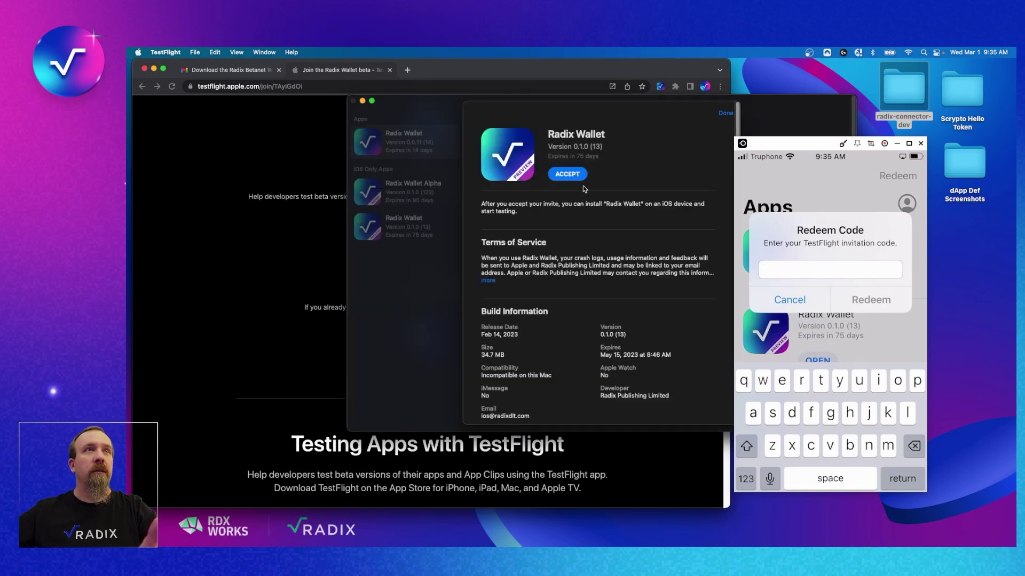
# Accept the Radix Wallet 0.1.0 (13) beta invite and close the TestFlight window.
pyautogui.click(576, 174)
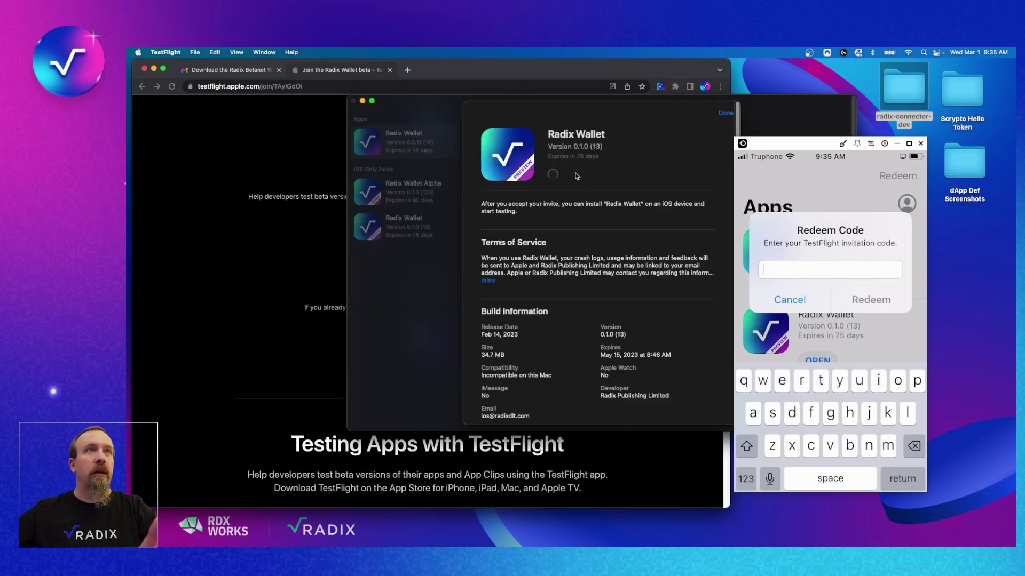
pyautogui.click(724, 113)
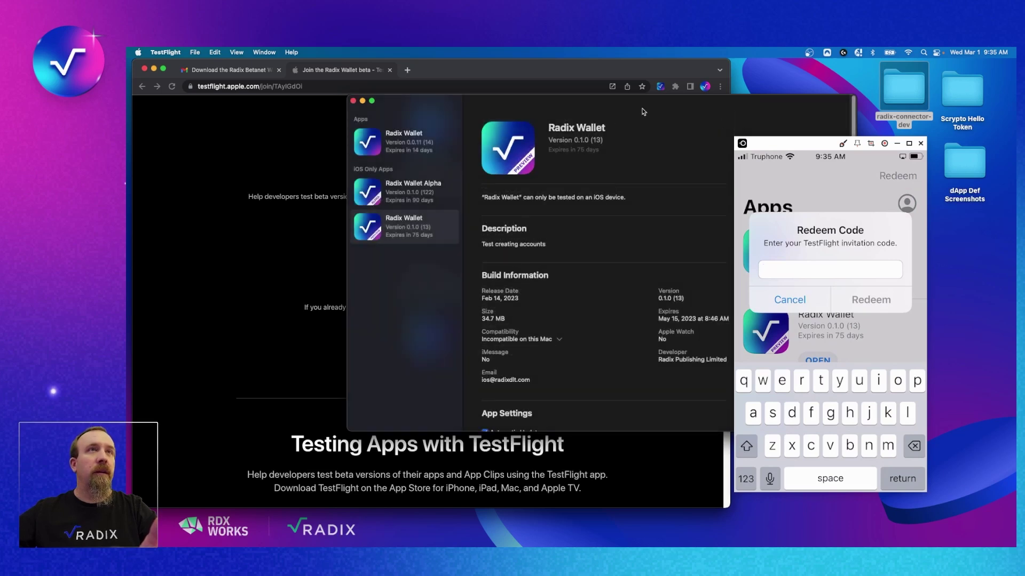
pyautogui.doubleClick(664, 104)
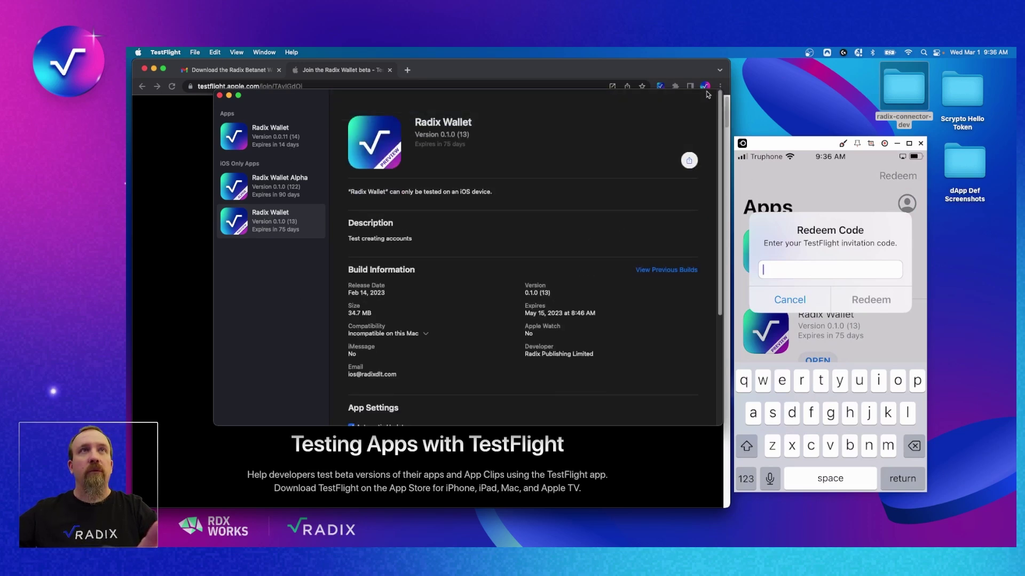
pyautogui.click(219, 96)
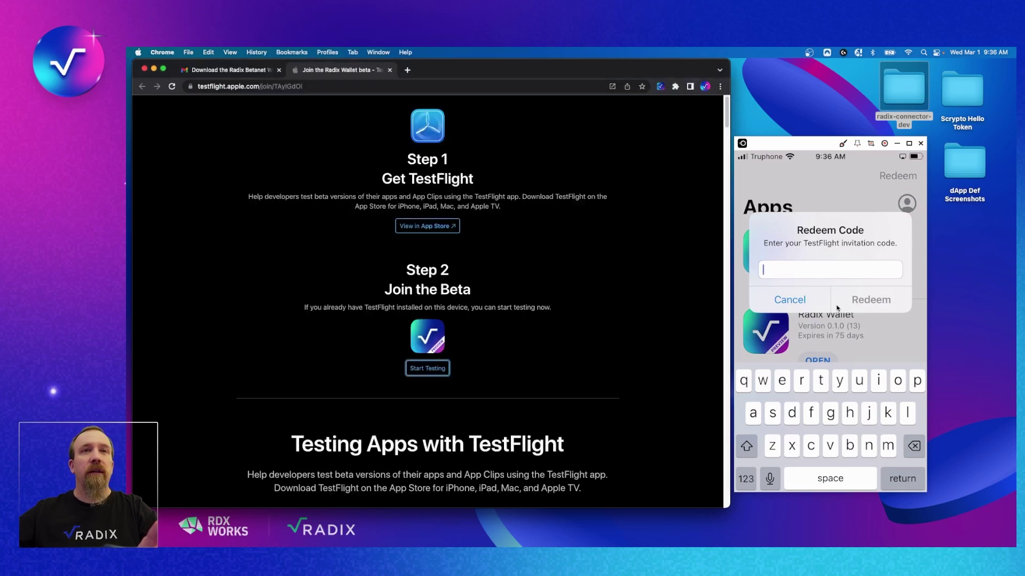